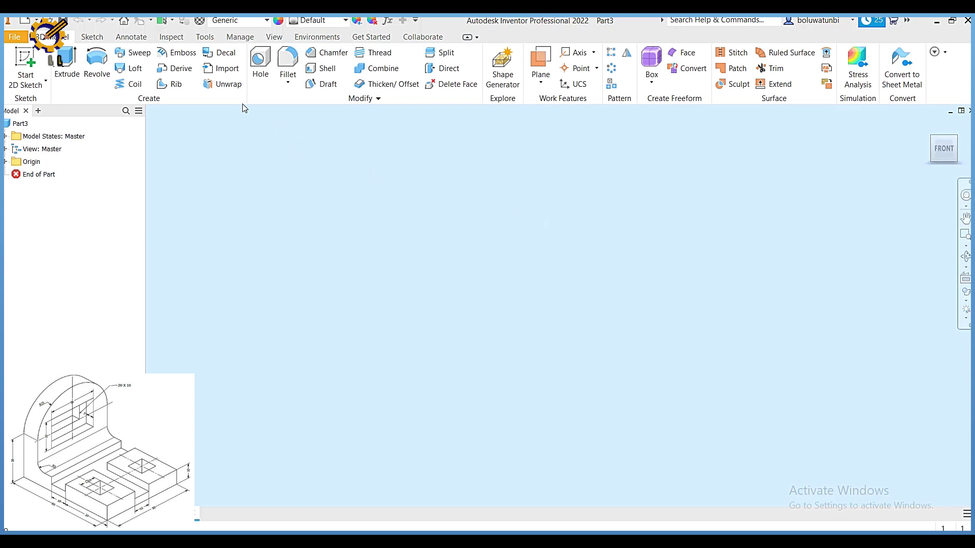
Step: On an origin plane, sketch a 60 × 50 mm rectangle with one corner at the origin
click(24, 61)
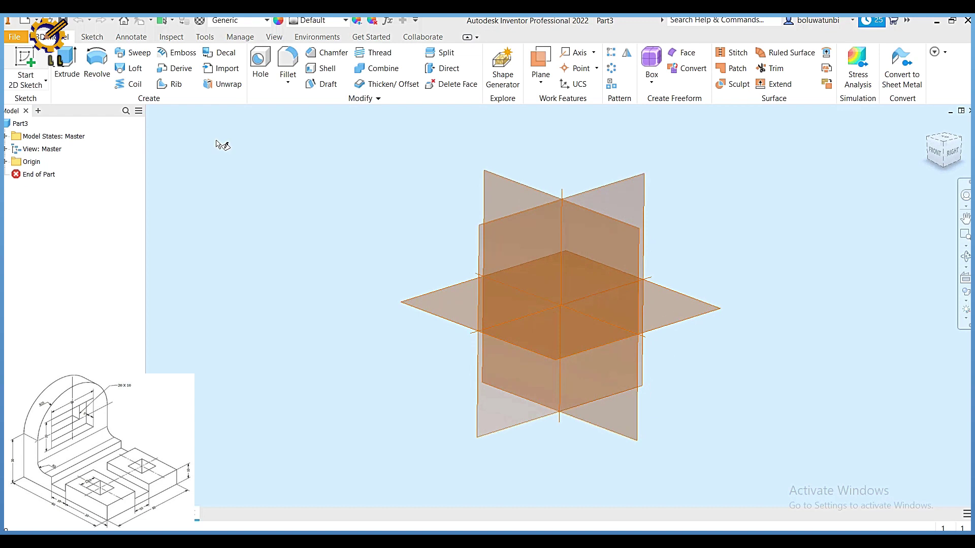
click(511, 238)
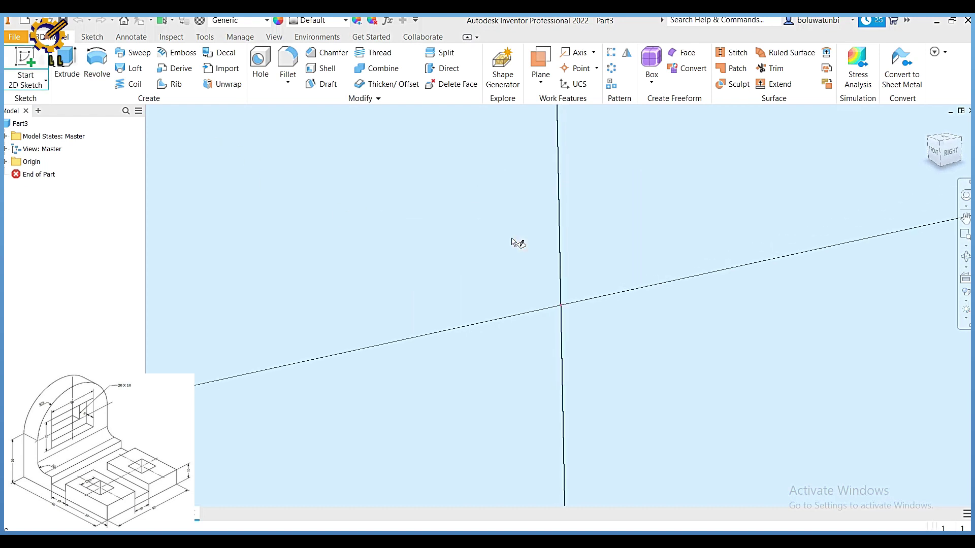
click(161, 60)
click(561, 305)
text(50)
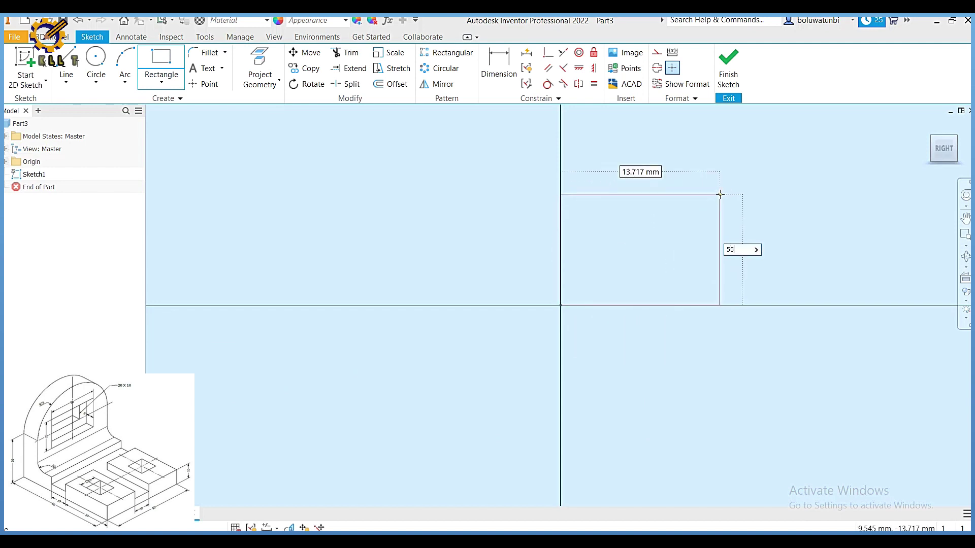
key(Escape)
key(Escape)
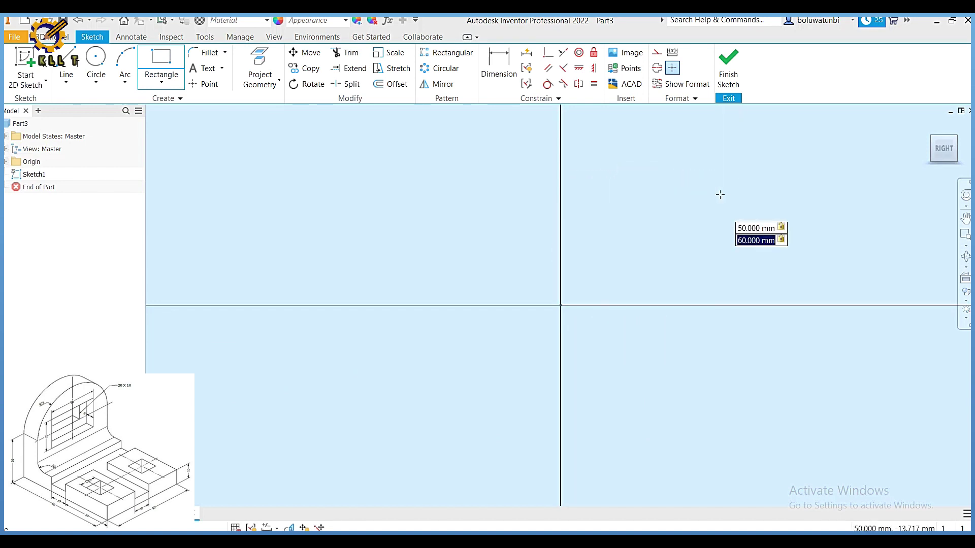
click(944, 148)
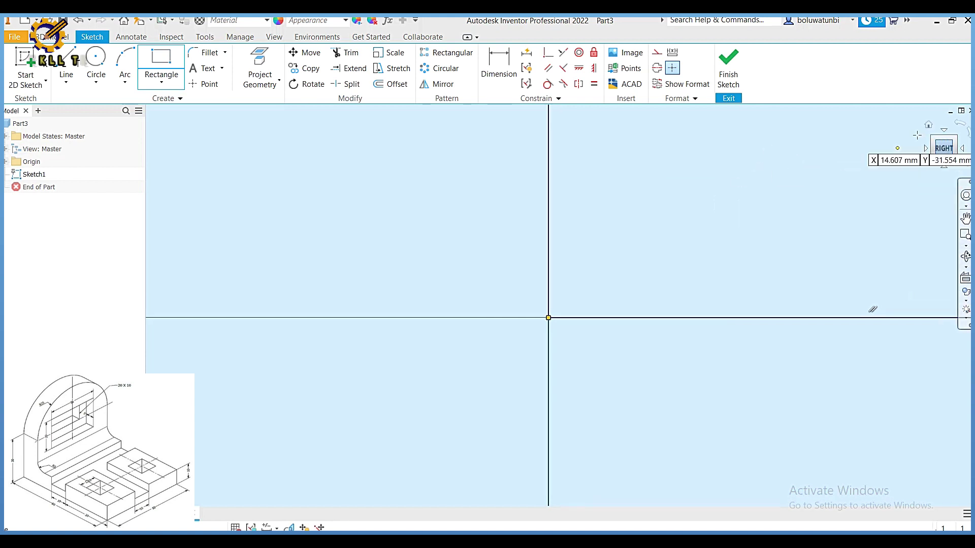
click(68, 63)
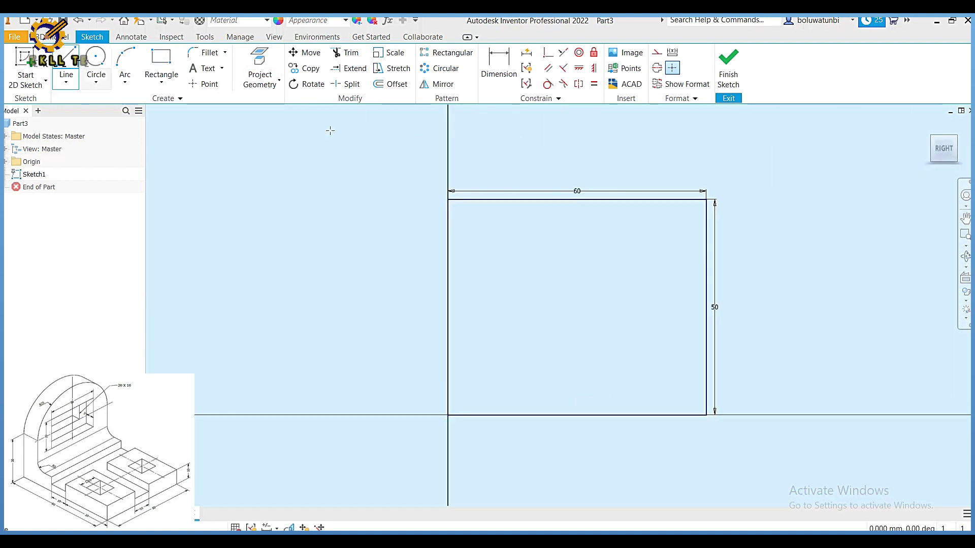
Step: Draw three vertical lines from the rectangle's top edge to its bottom edge
click(660, 201)
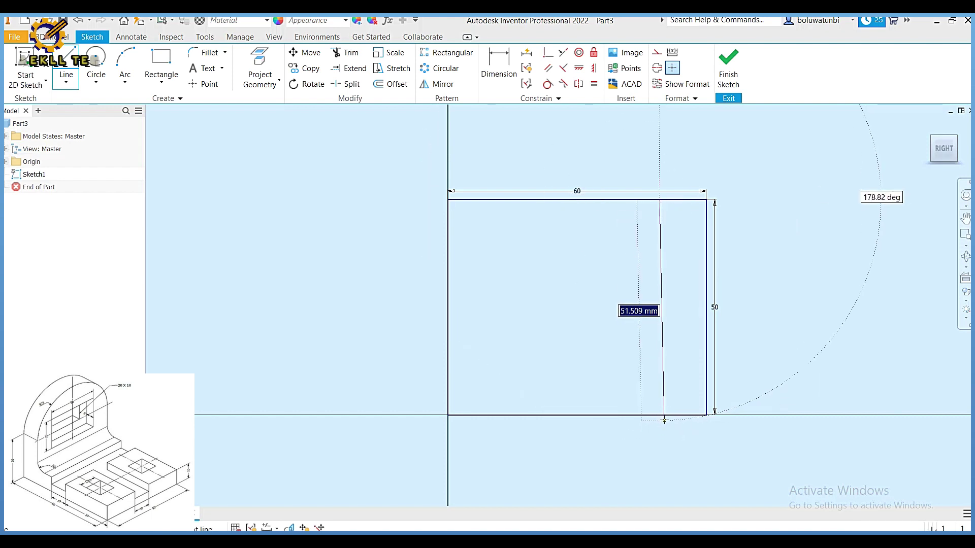
click(660, 415)
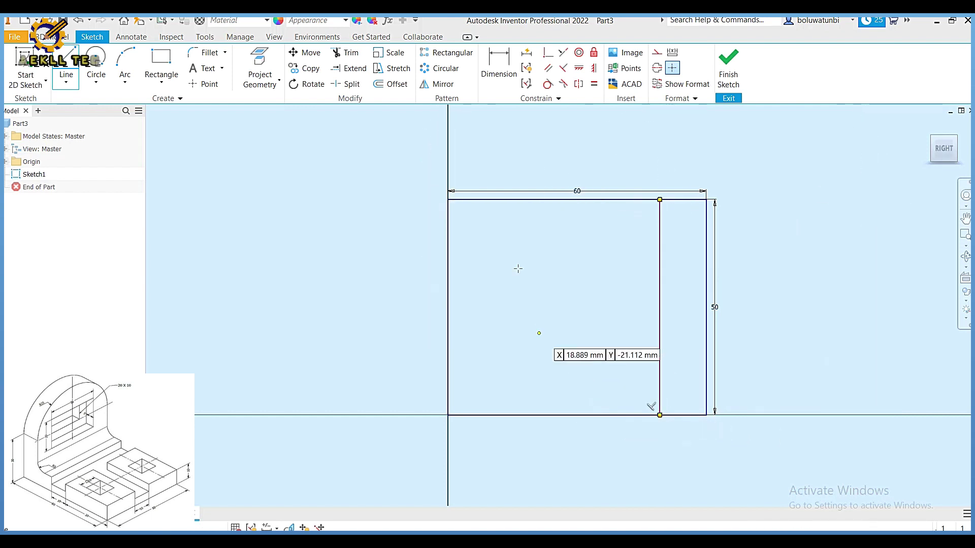
click(474, 199)
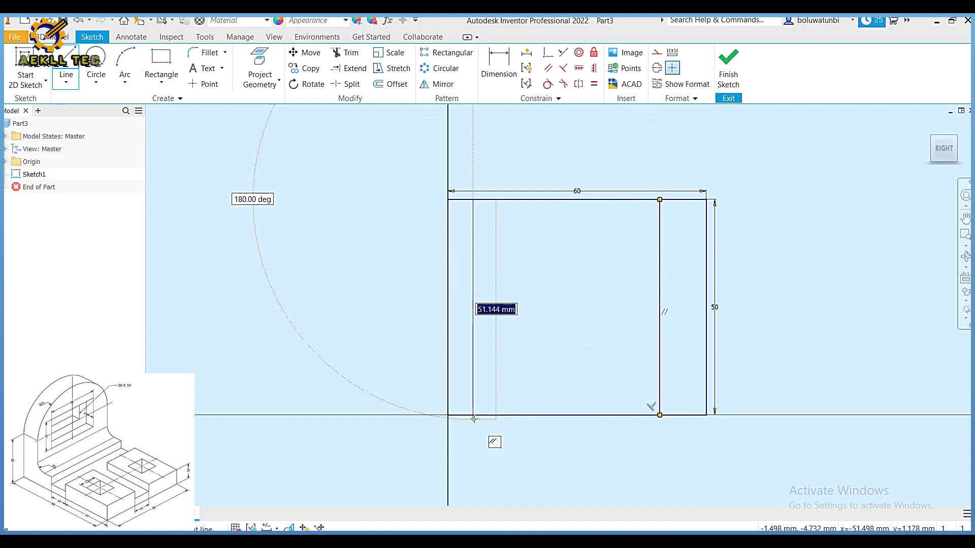
click(474, 415)
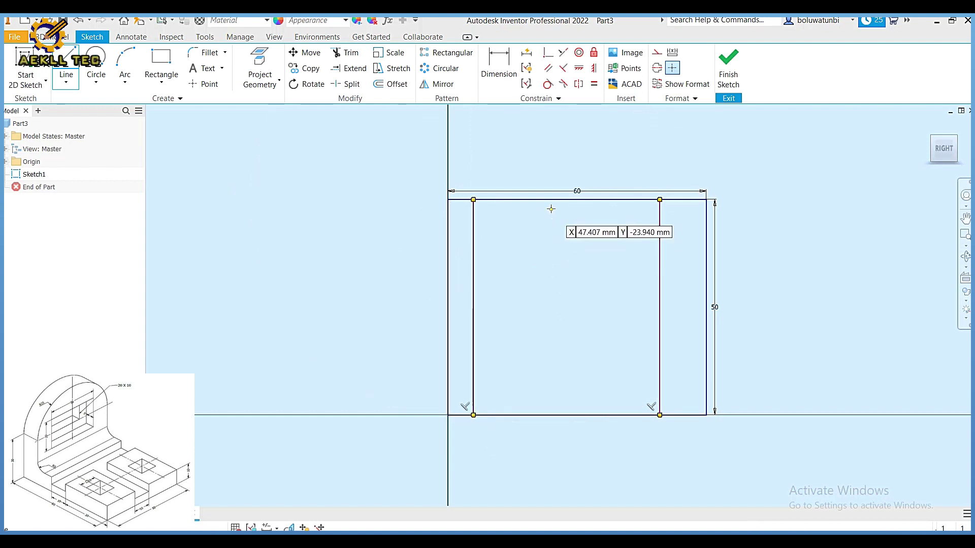
click(537, 200)
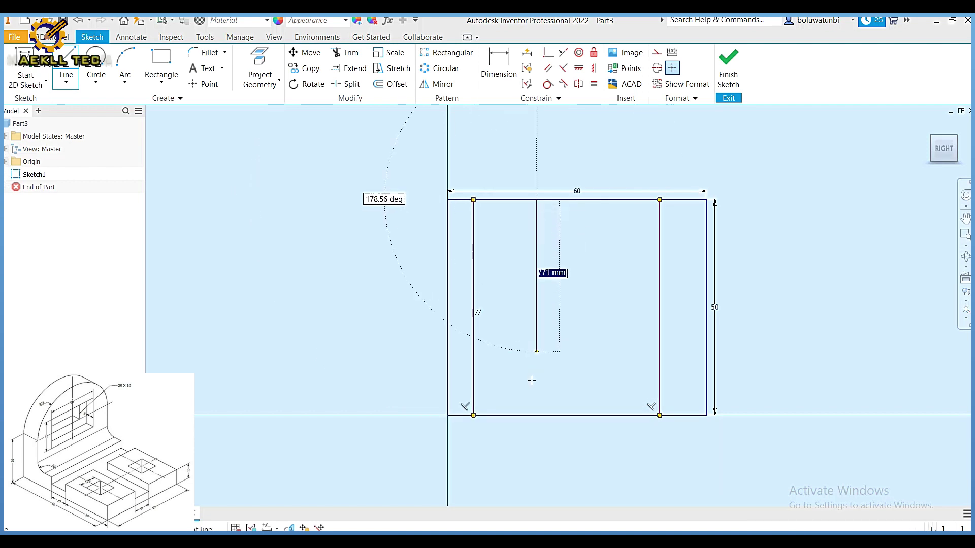
click(537, 415)
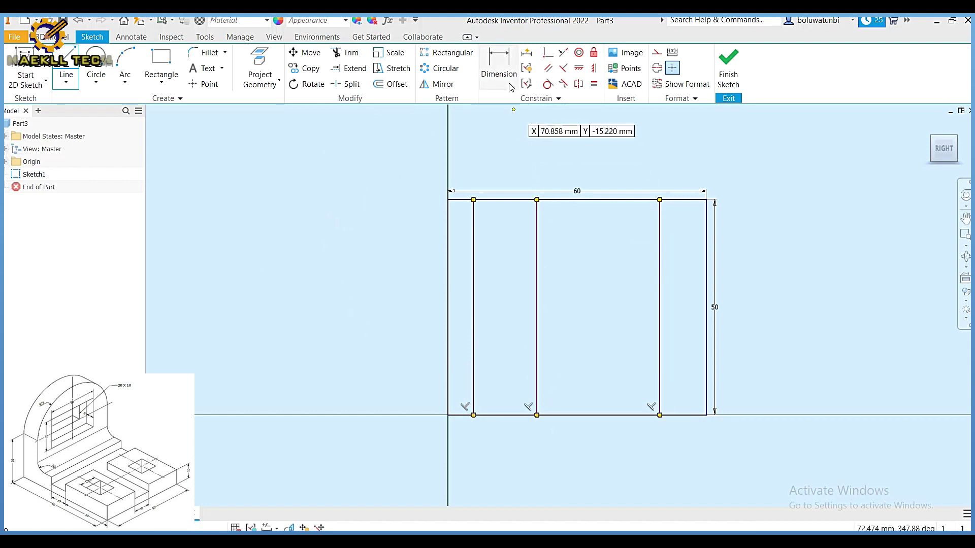
Step: Dimension the right-hand vertical line 30 mm from the rectangle's right edge
click(507, 84)
click(659, 210)
click(707, 213)
click(687, 184)
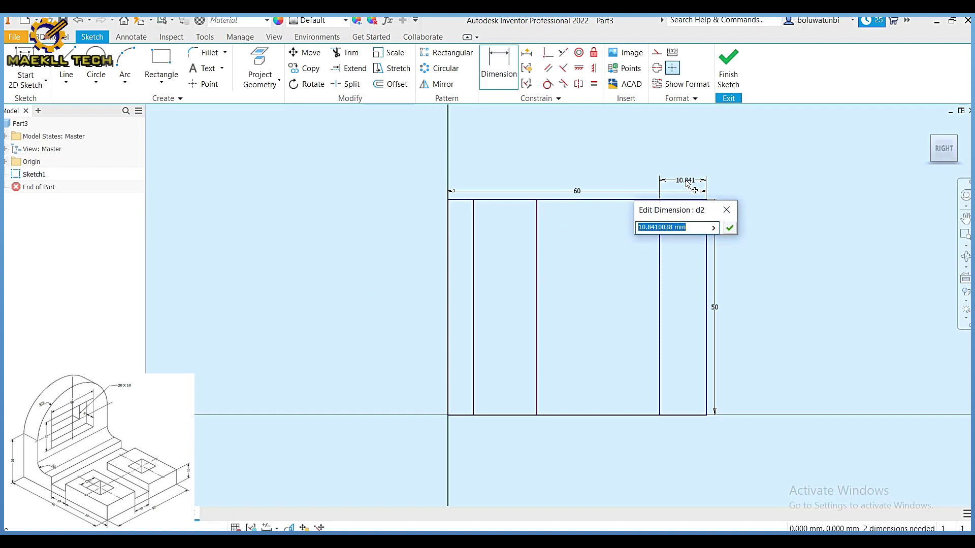
text(30)
key(Return)
Step: Dimension the other two lines 10 mm apart, with the left one 10 mm from the left edge
click(537, 227)
click(578, 214)
click(567, 169)
text(10)
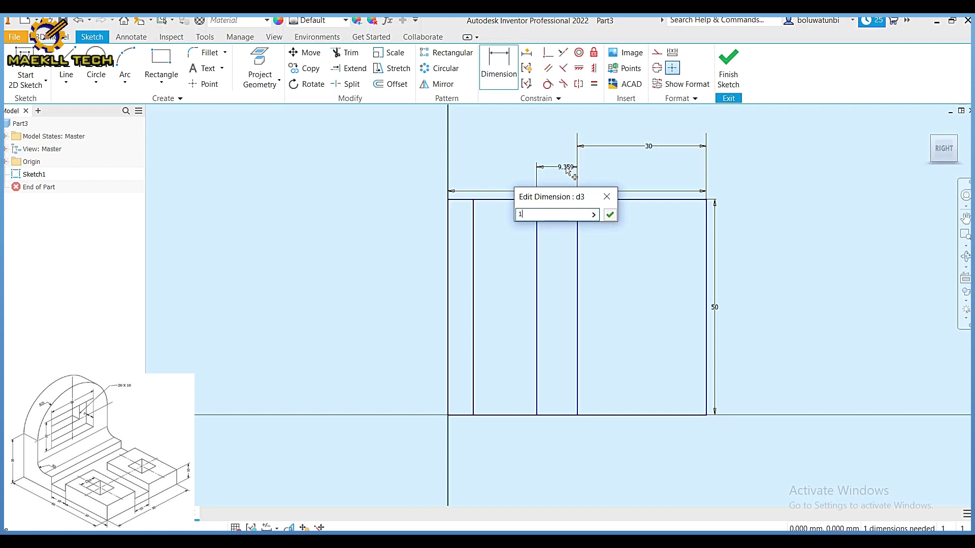
key(Return)
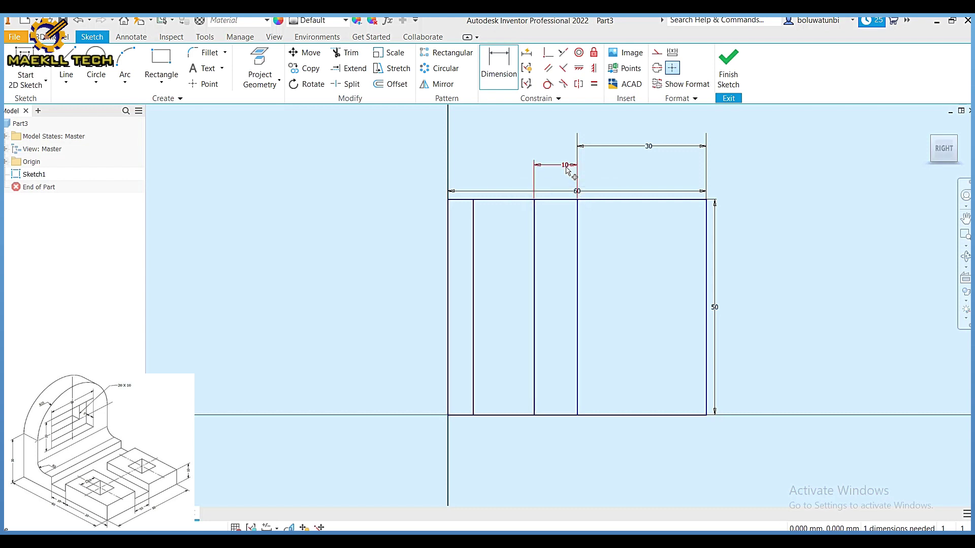
click(448, 235)
click(473, 229)
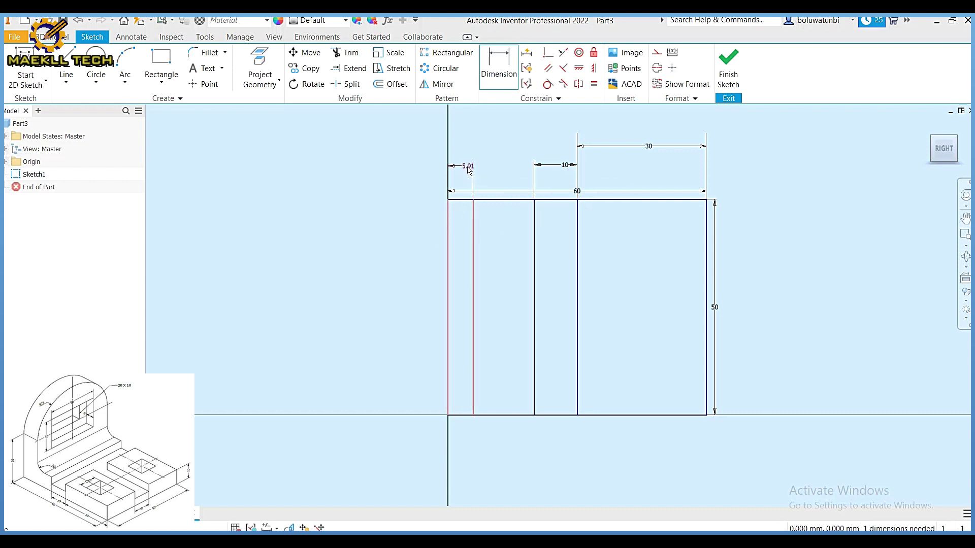
click(461, 175)
text(10)
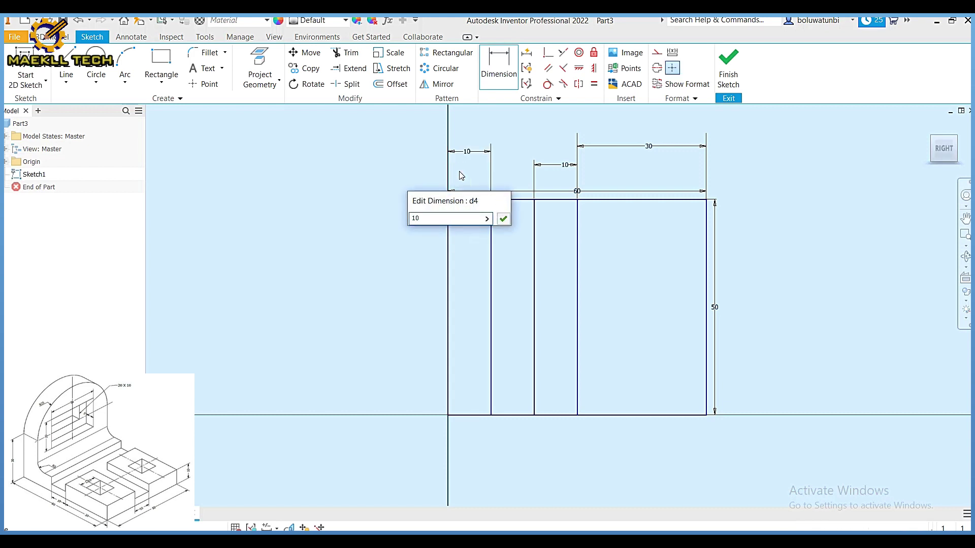
key(Return)
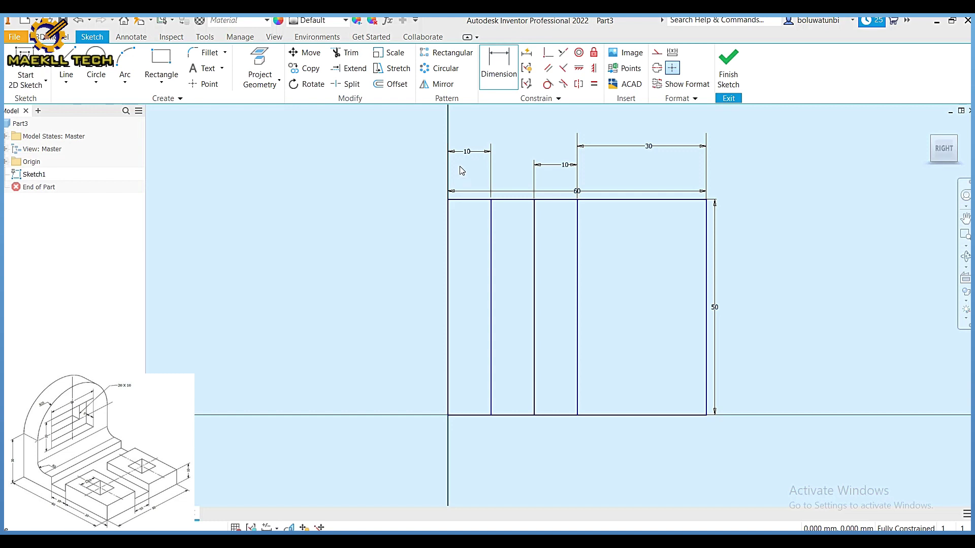
click(66, 65)
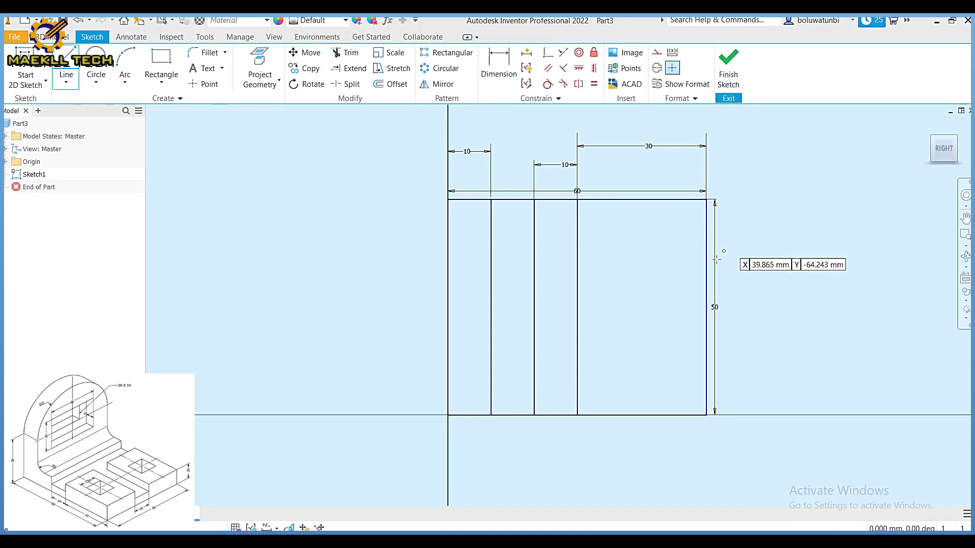
Step: Draw two horizontal lines across the rightmost section between the divider and the right edge
click(706, 293)
click(577, 292)
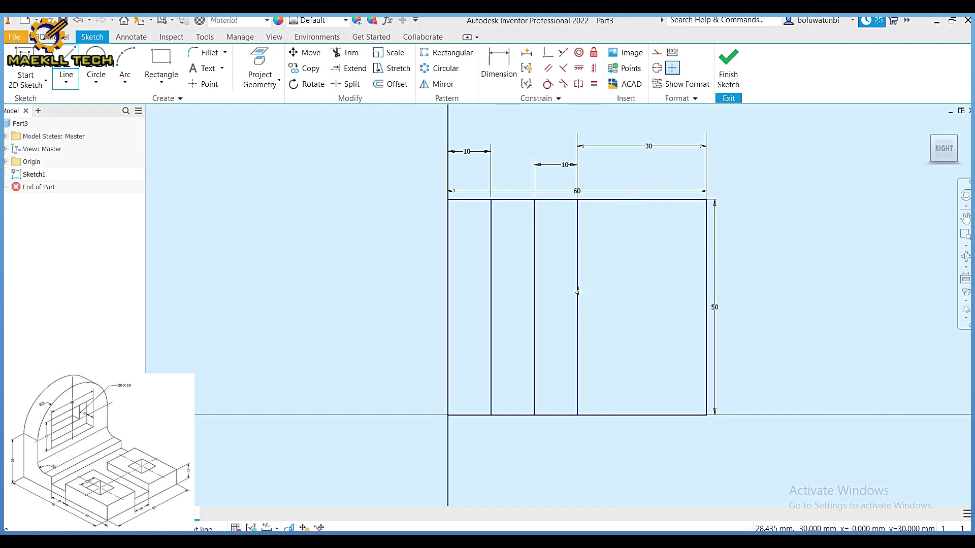
click(578, 329)
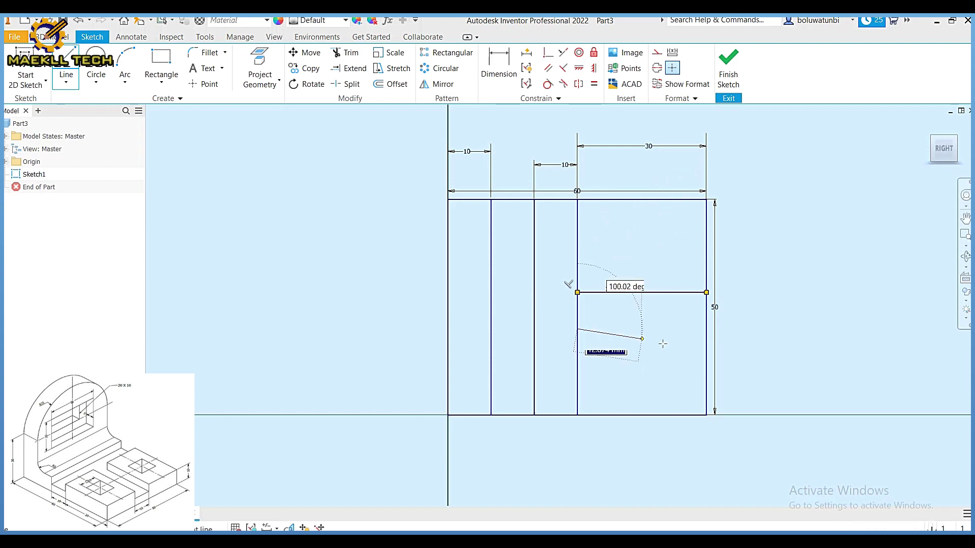
click(706, 330)
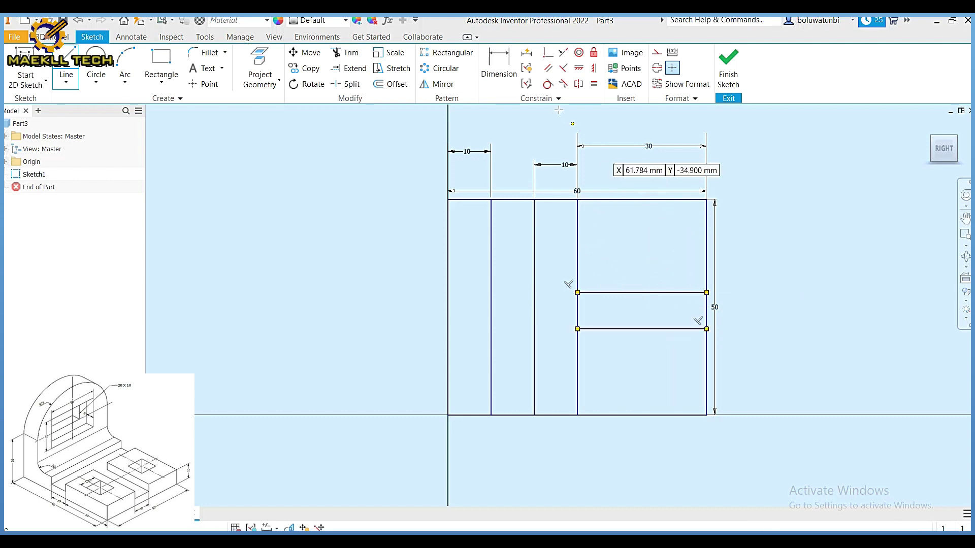
Step: Dimension the horizontal lines 10 mm apart, the upper one 20 mm below the top edge
click(499, 66)
click(686, 293)
click(684, 328)
click(739, 312)
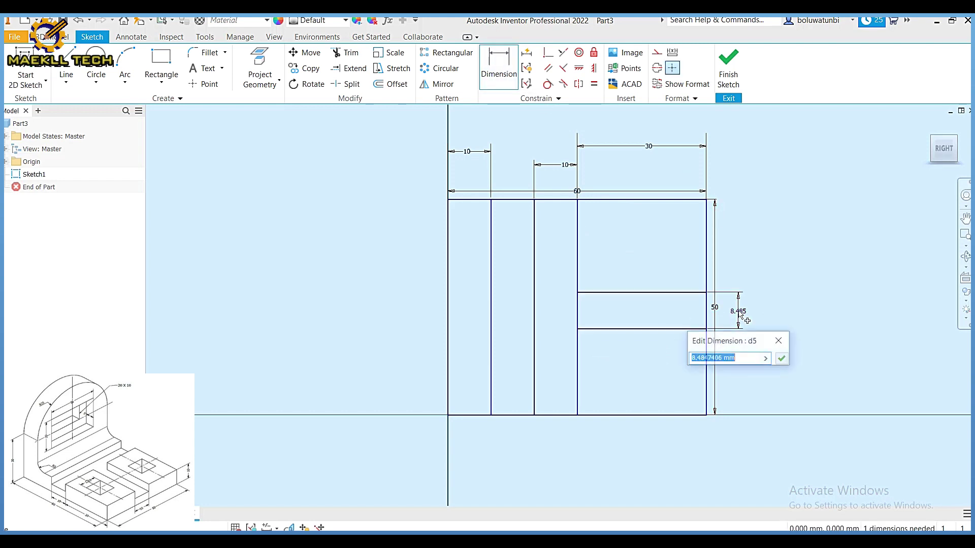
text(10)
key(Return)
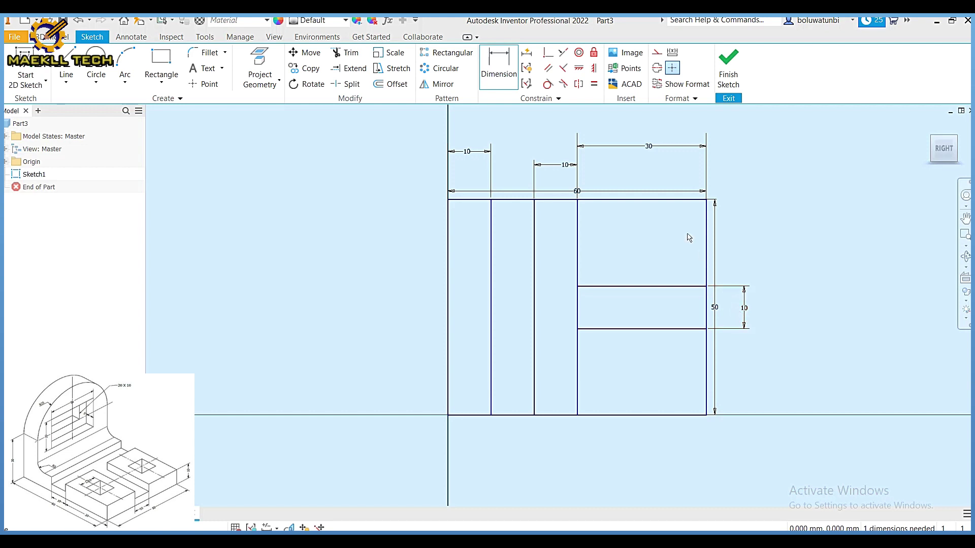
click(666, 200)
click(654, 287)
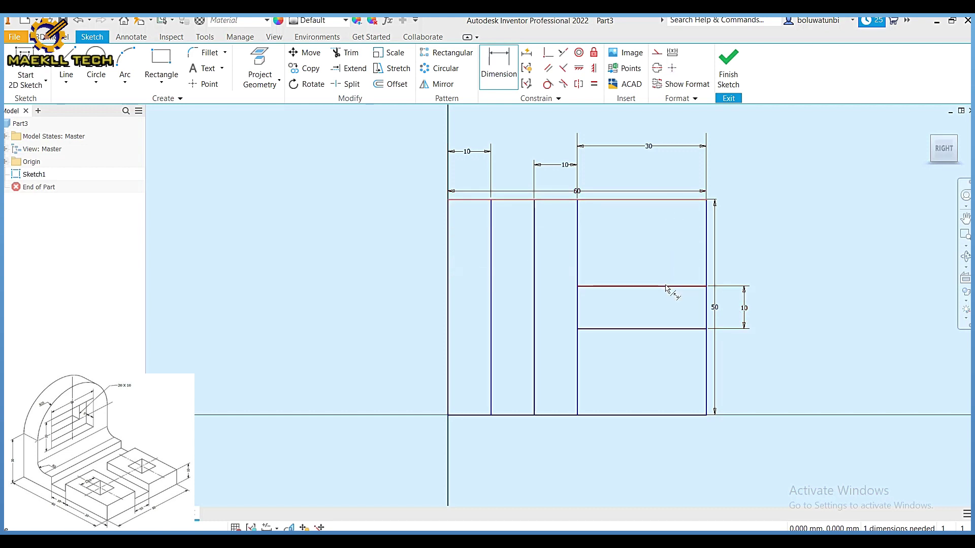
click(748, 254)
text(20)
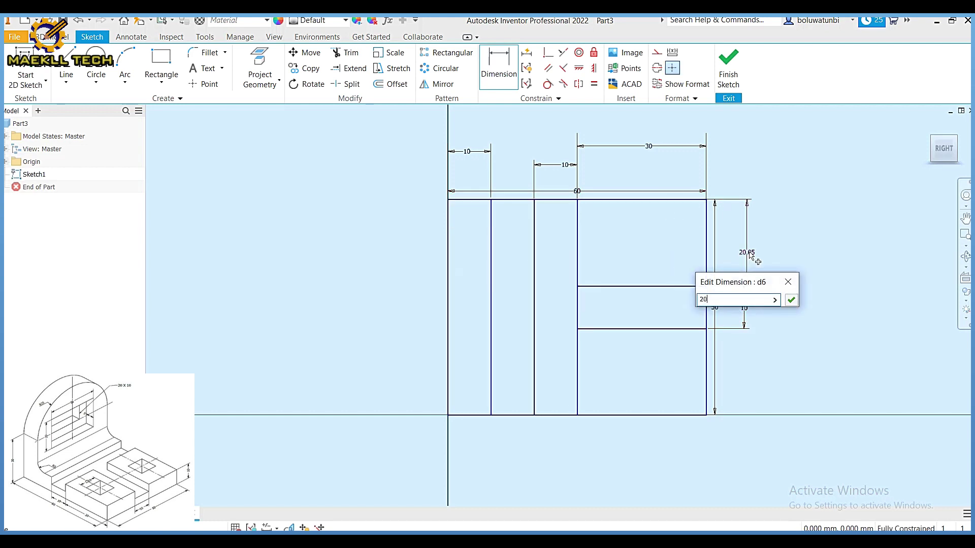
key(Return)
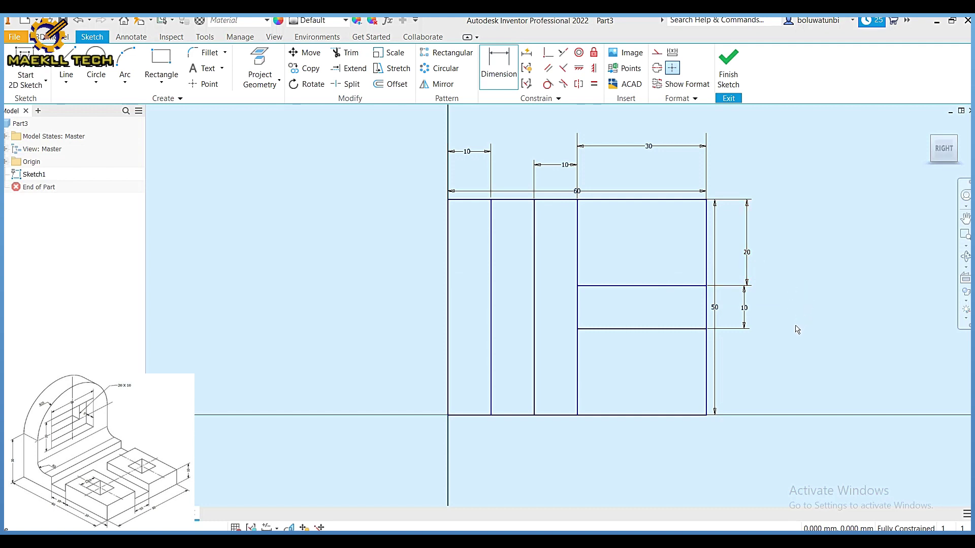
Step: Draw a 10 × 10 mm square in the upper part of the right section
click(161, 64)
click(609, 226)
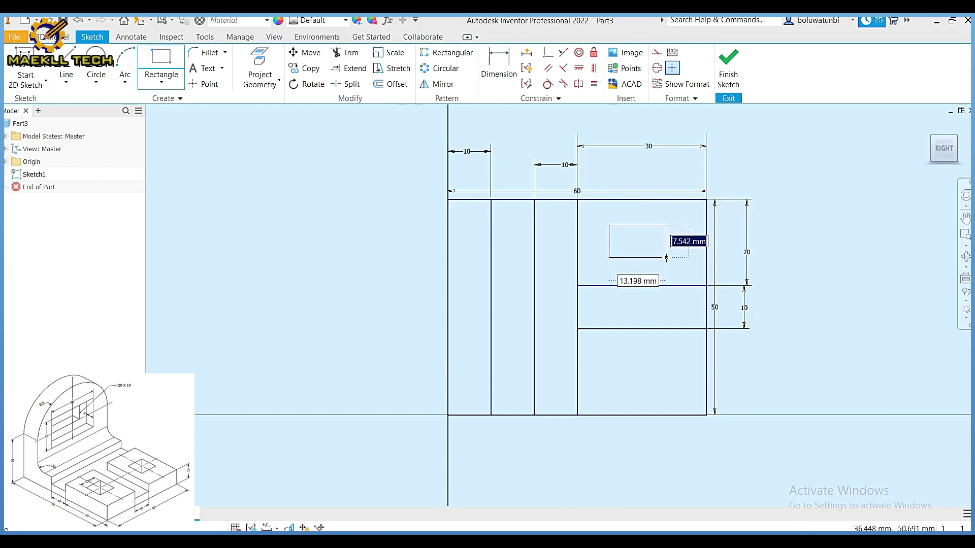
text(10)
key(Tab)
text(10)
key(Tab)
key(Return)
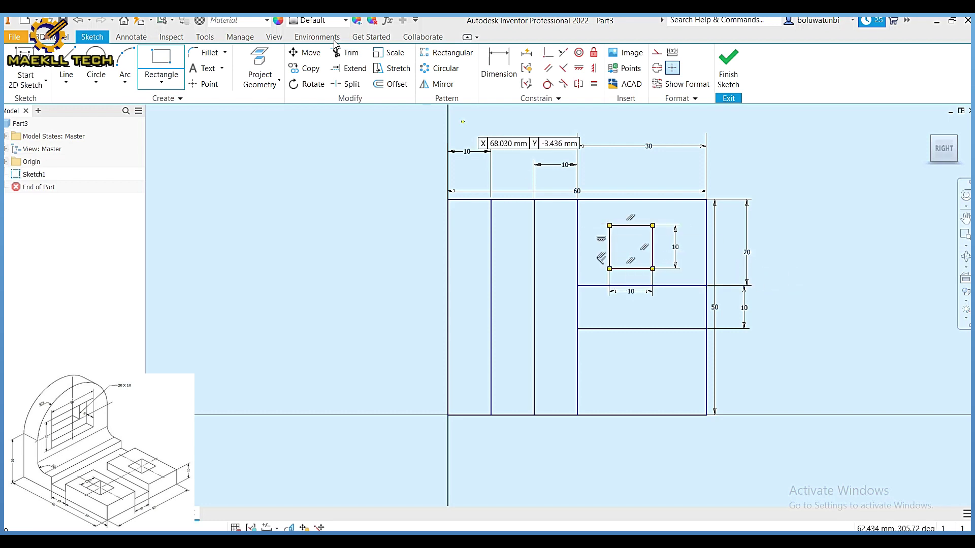
Step: Position the upper square 10 mm from the left line and 5 mm below the top edge
click(493, 59)
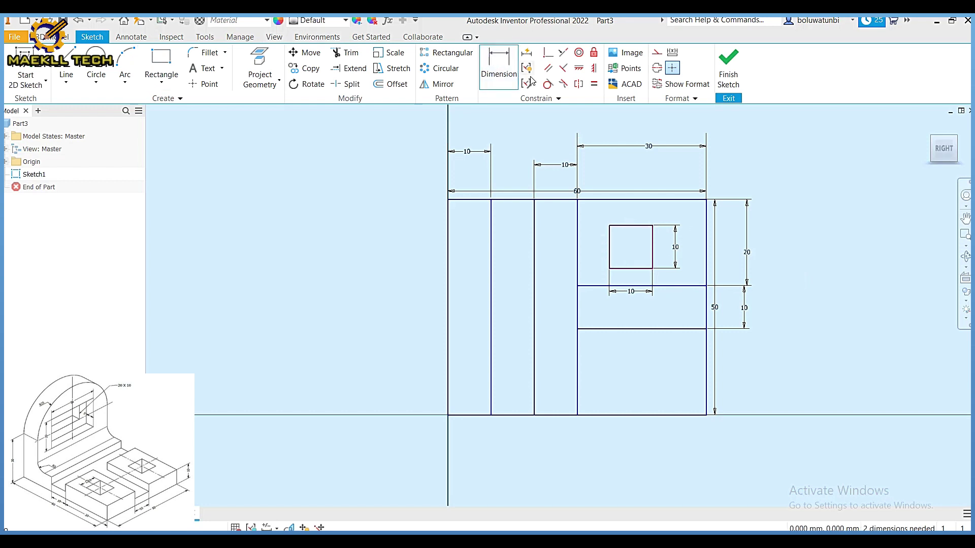
click(578, 231)
click(609, 237)
click(592, 243)
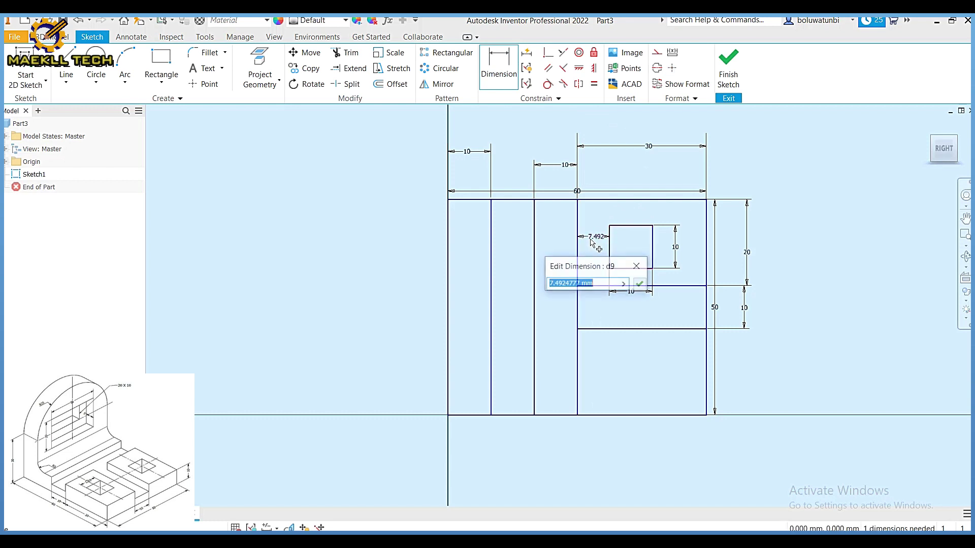
text(10)
key(Return)
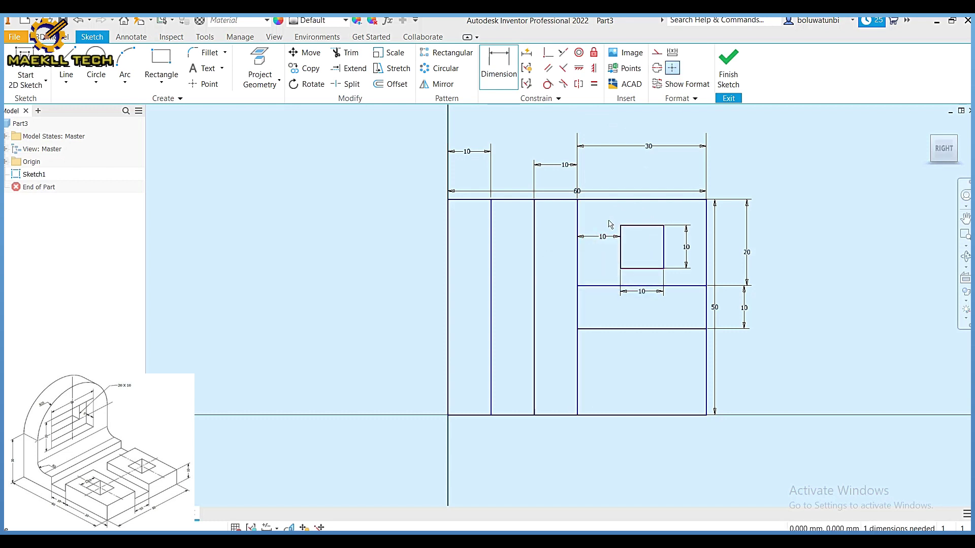
click(632, 205)
click(644, 225)
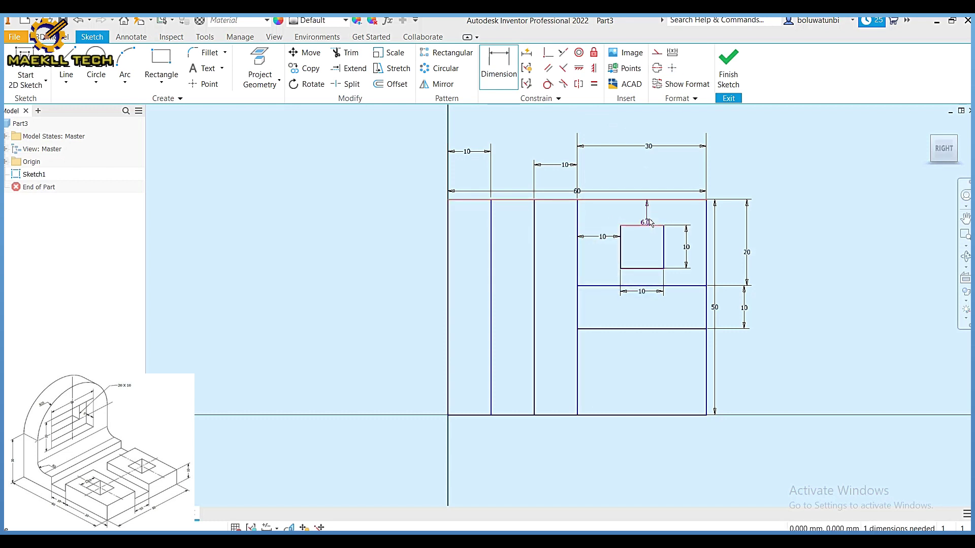
click(650, 213)
text(5)
key(Return)
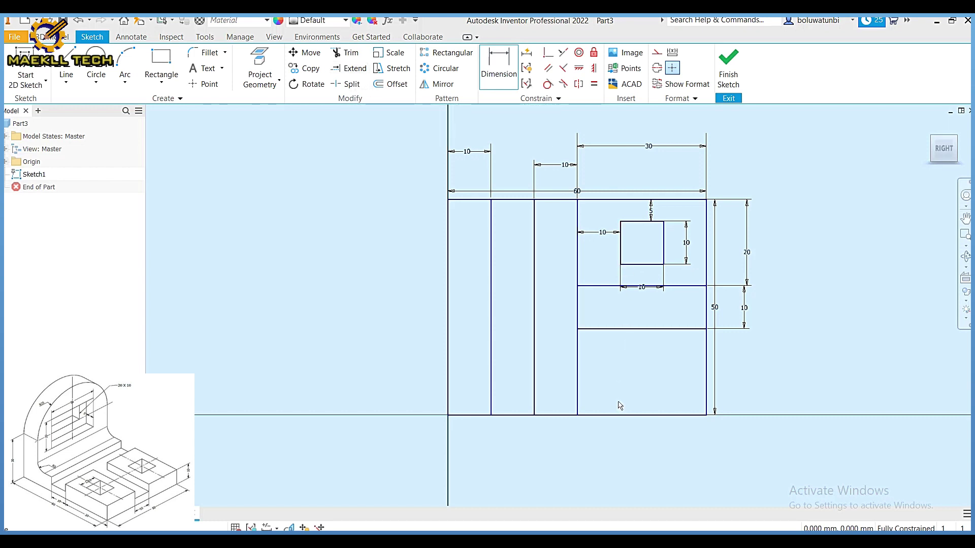
Step: Draw a second 10 × 10 mm square below the horizontal lines
click(161, 60)
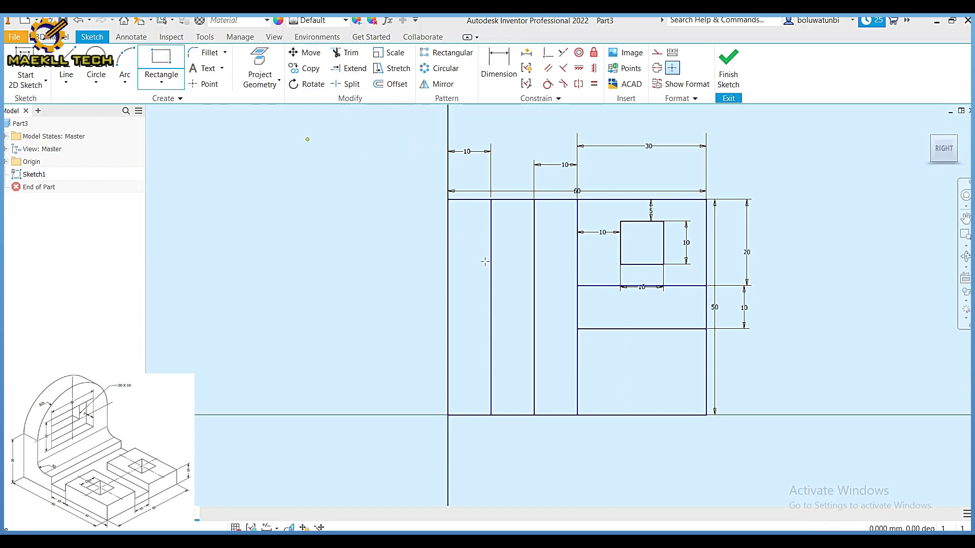
click(619, 355)
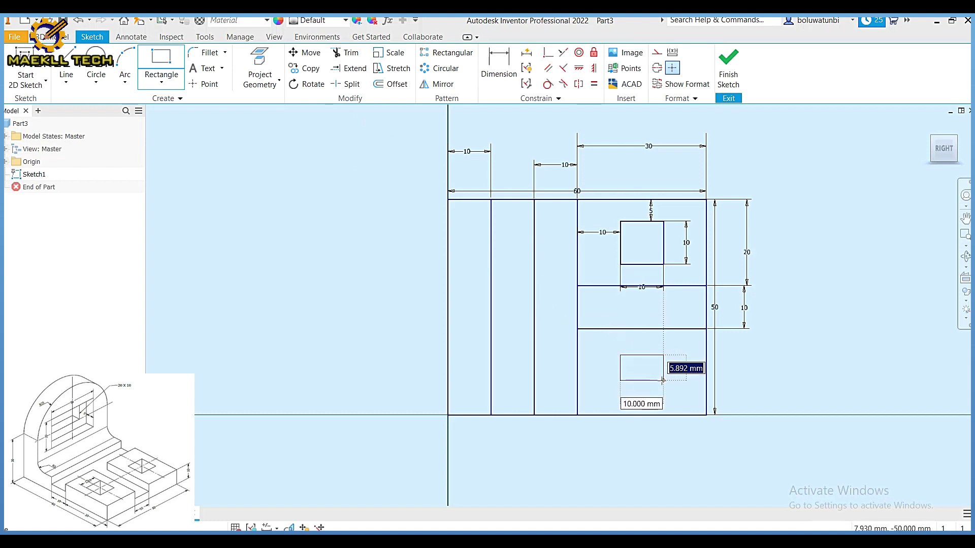
text(10)
key(Tab)
text(10)
key(Tab)
key(Return)
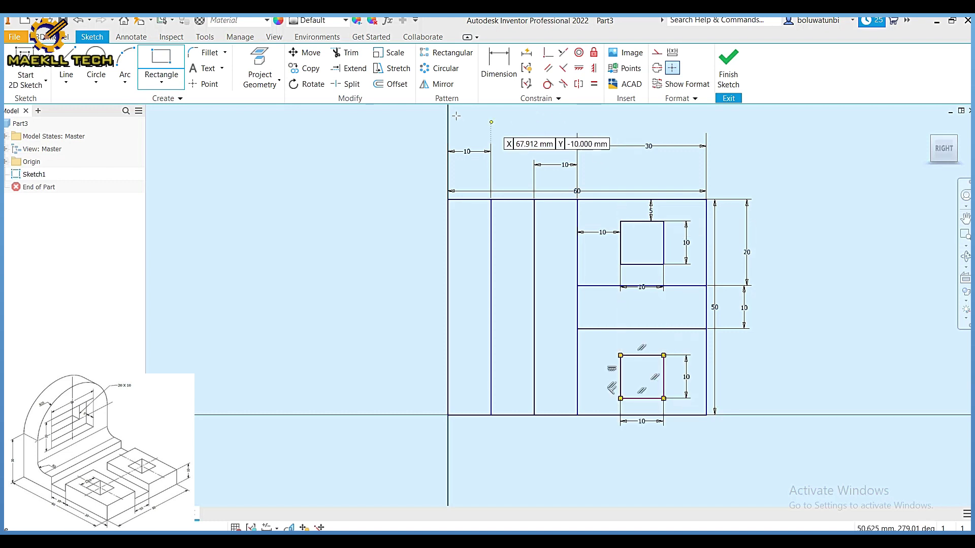
Step: Position the lower square 5 mm below the horizontal line and 10 mm from the left line
click(498, 66)
click(647, 329)
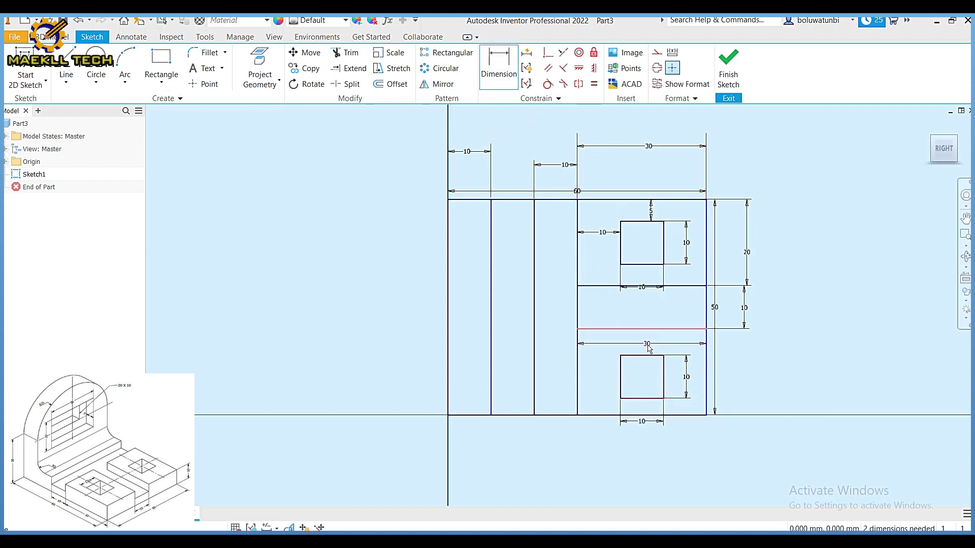
click(644, 356)
click(645, 345)
text(5)
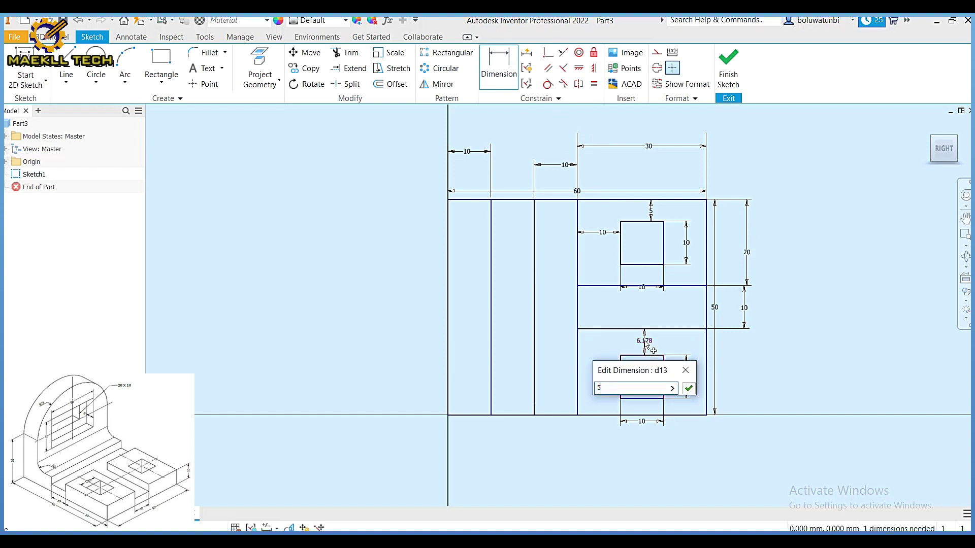
key(Return)
click(620, 377)
click(578, 384)
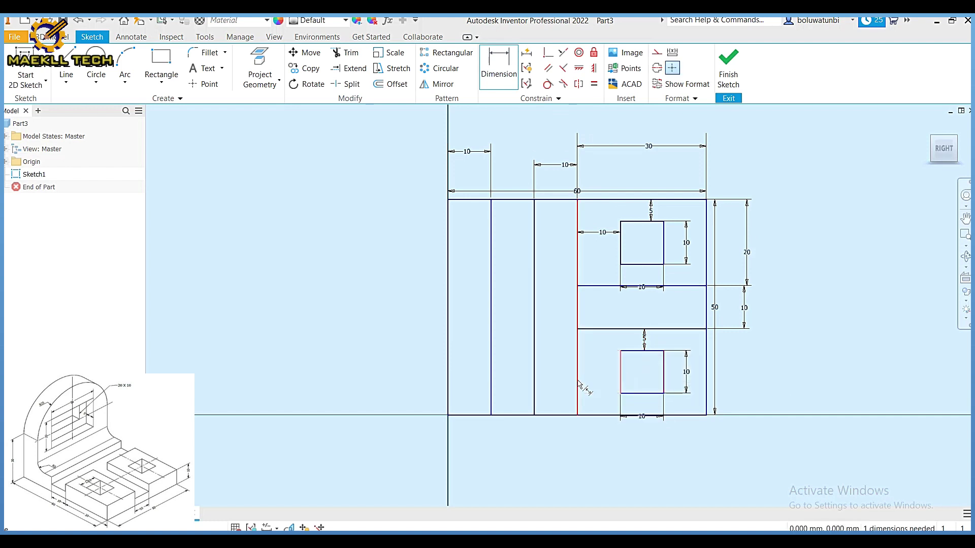
click(602, 375)
text(1)
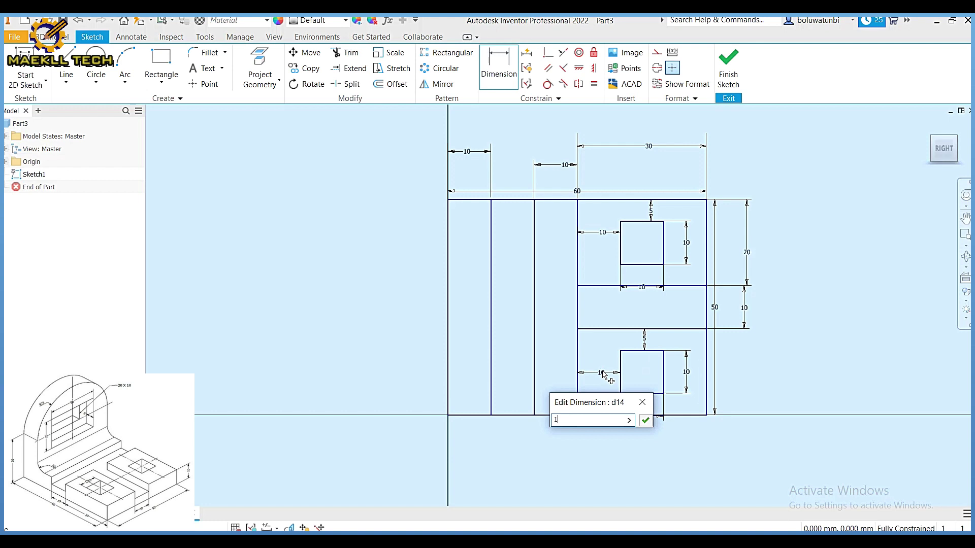
text(0)
key(Return)
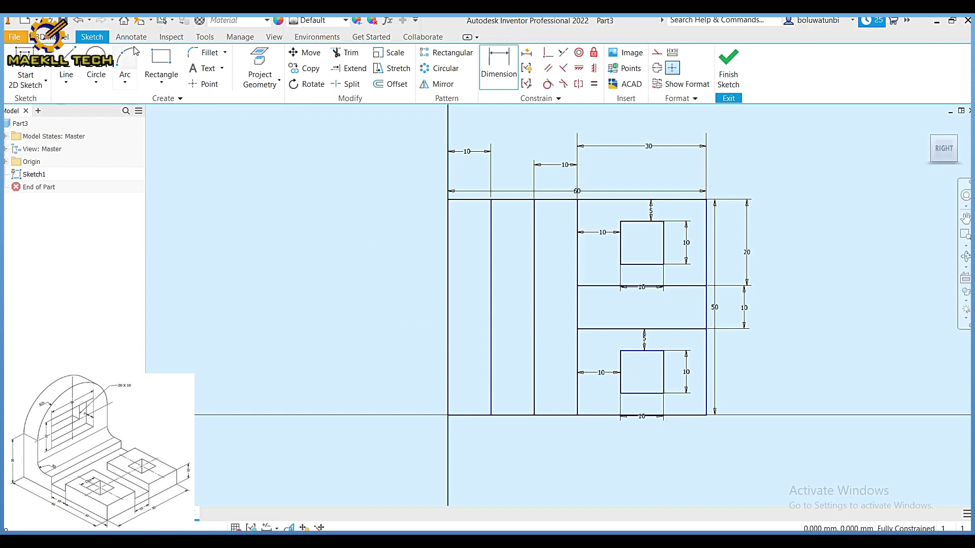
Step: Trim the divider segment between the horizontal lines, finish Sketch1, and view it isometrically
click(348, 52)
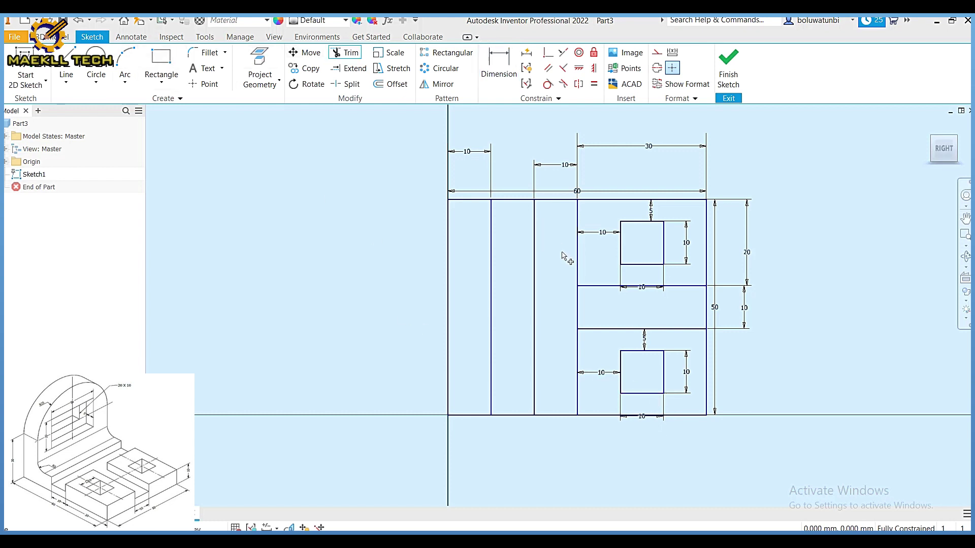
click(578, 307)
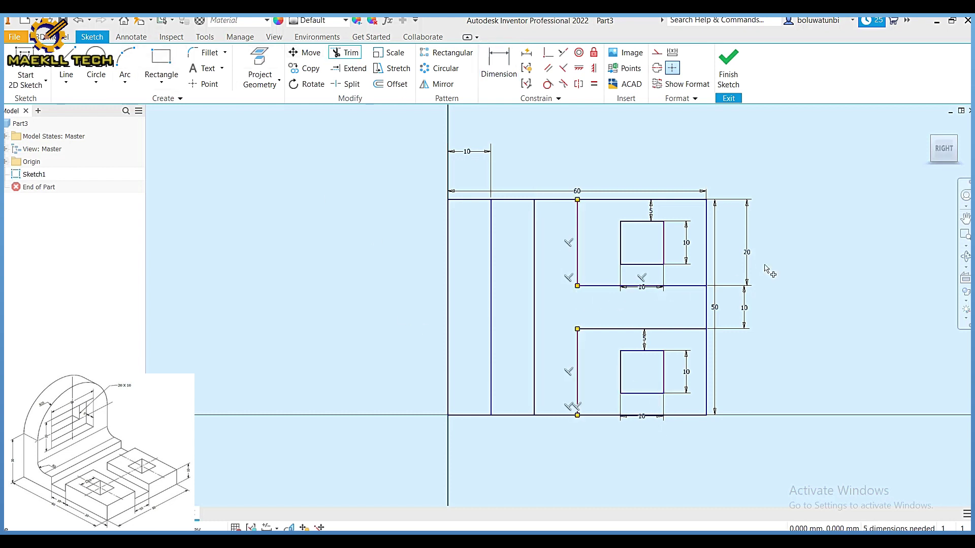
click(728, 63)
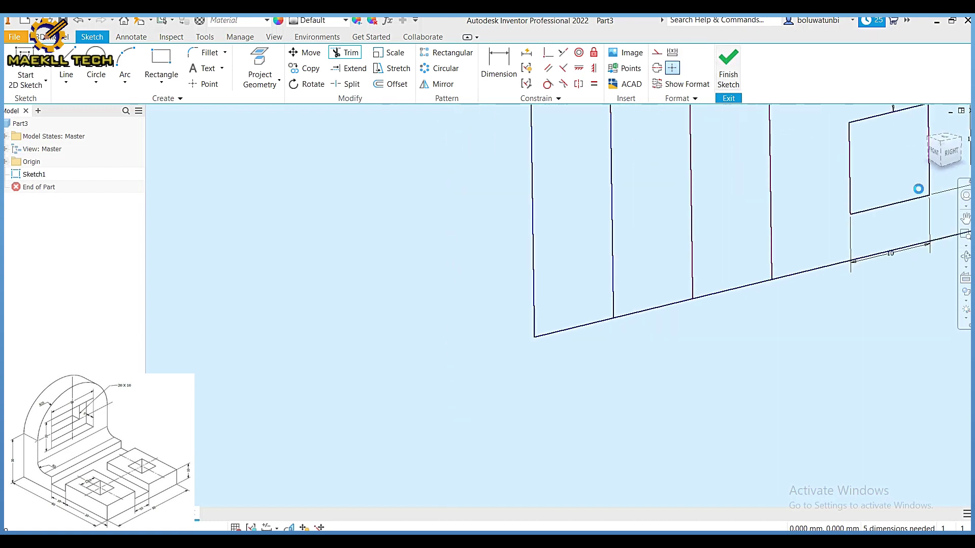
click(947, 154)
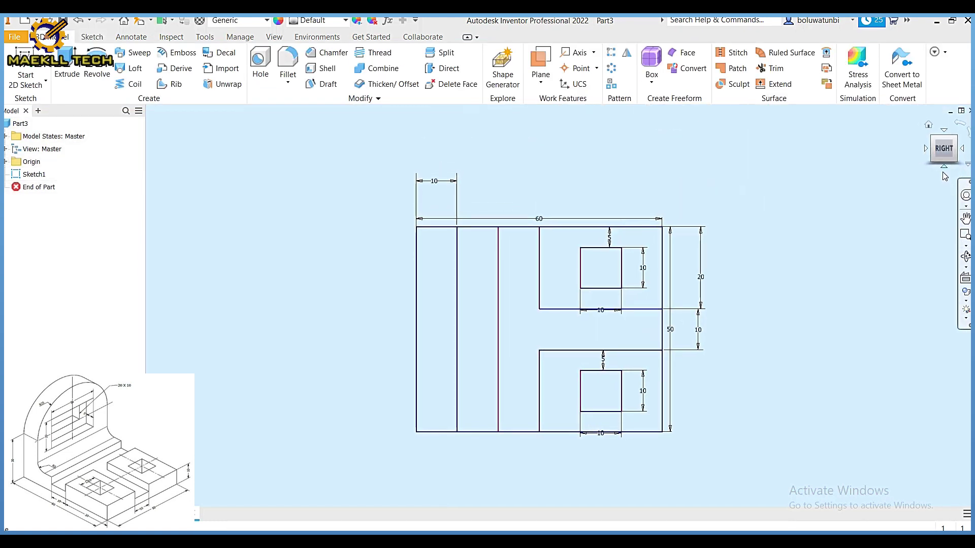
click(959, 147)
click(958, 144)
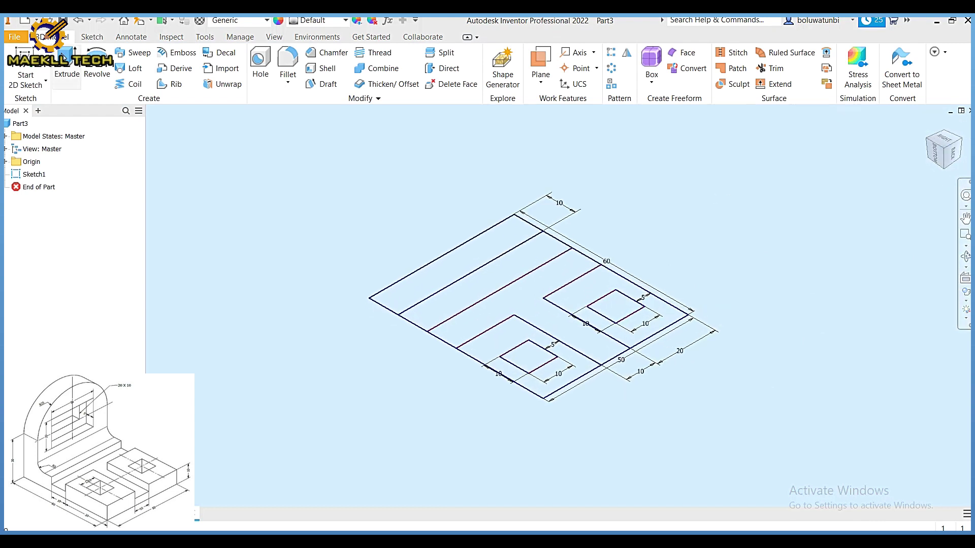
Step: Extrude both square-holed pad profiles 10 mm as Extrusion1
click(63, 65)
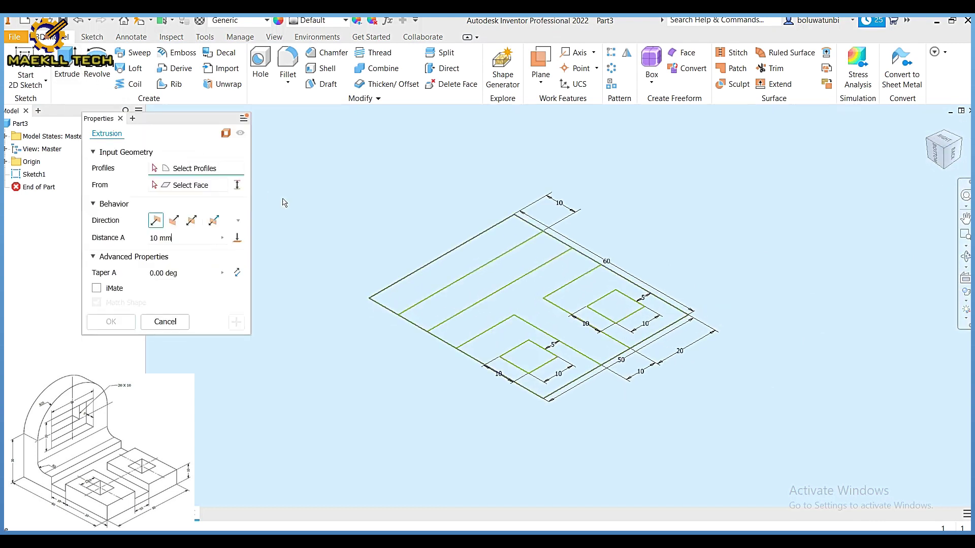
click(526, 339)
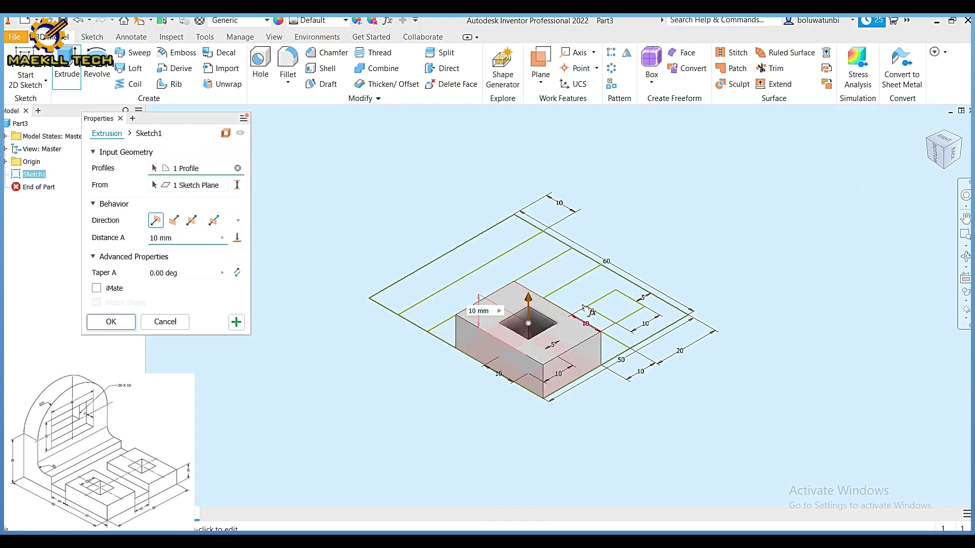
click(583, 305)
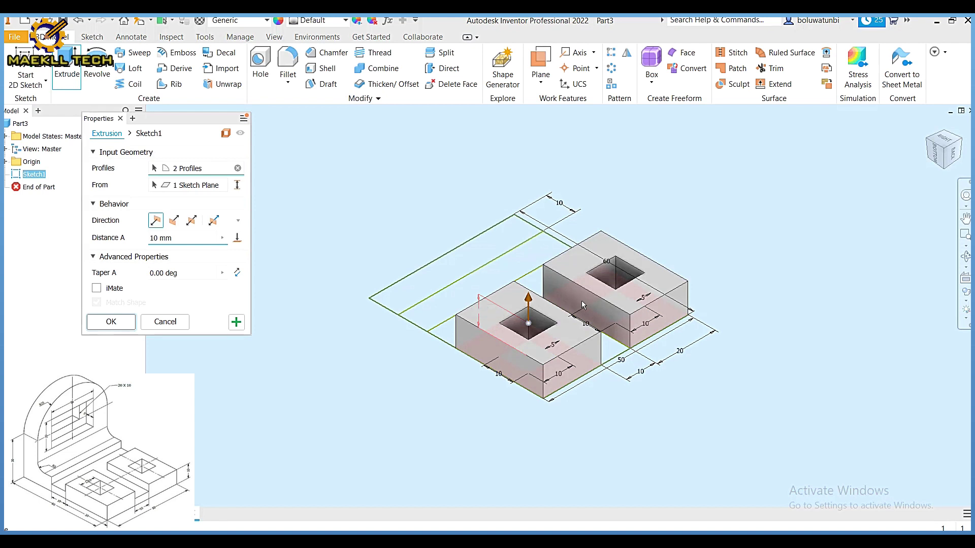
key(Return)
Step: Share Extrusion1's sketch so it can be reused
click(5, 188)
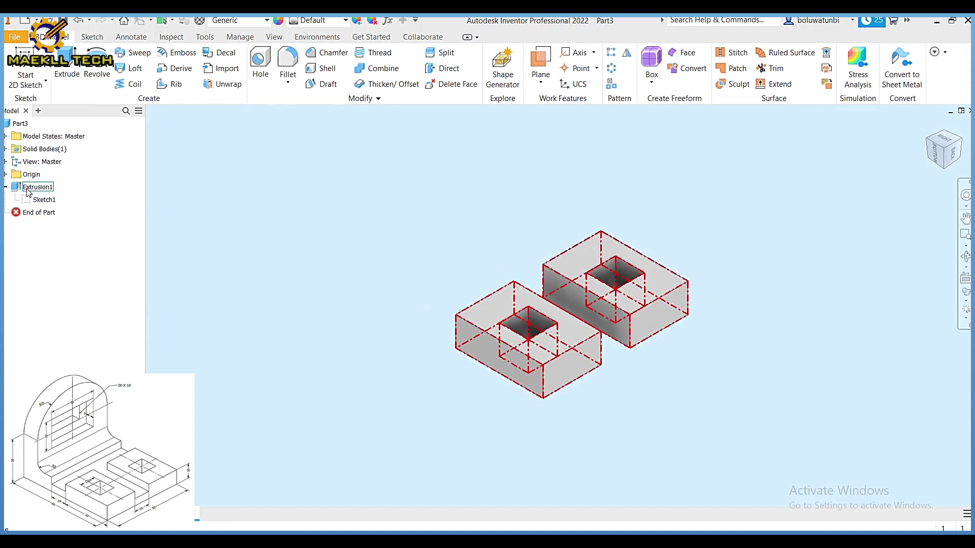
right_click(37, 199)
click(67, 254)
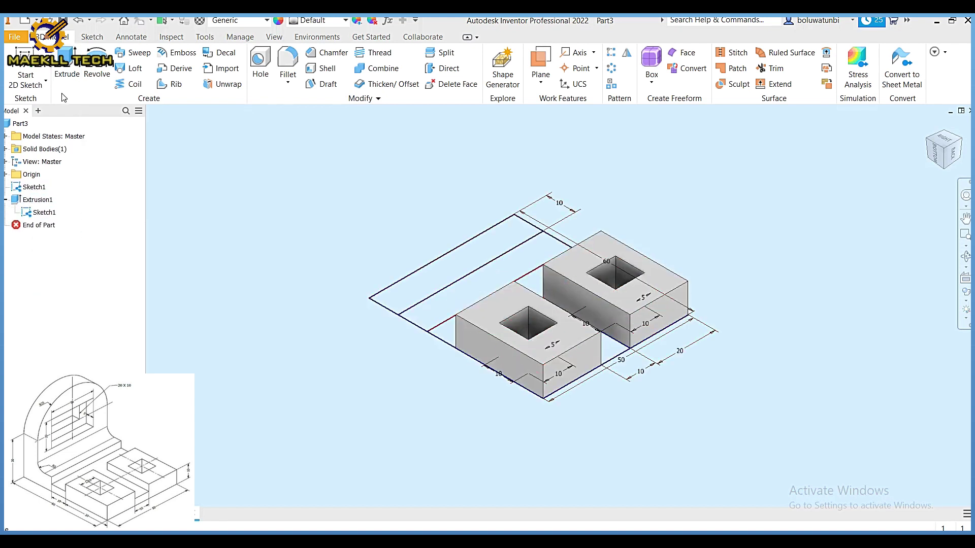
Step: Extrude the strip between the pads 5 mm as Extrusion2
click(66, 71)
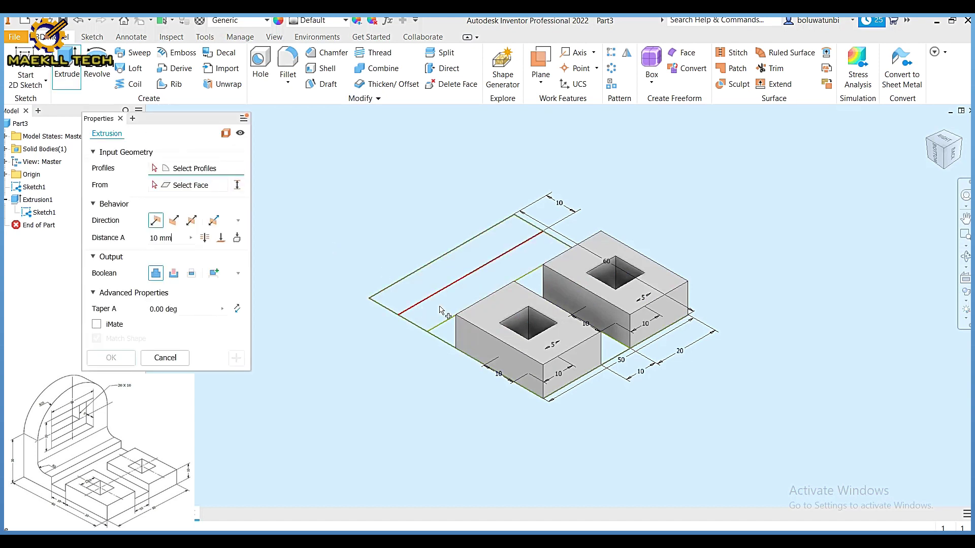
click(616, 351)
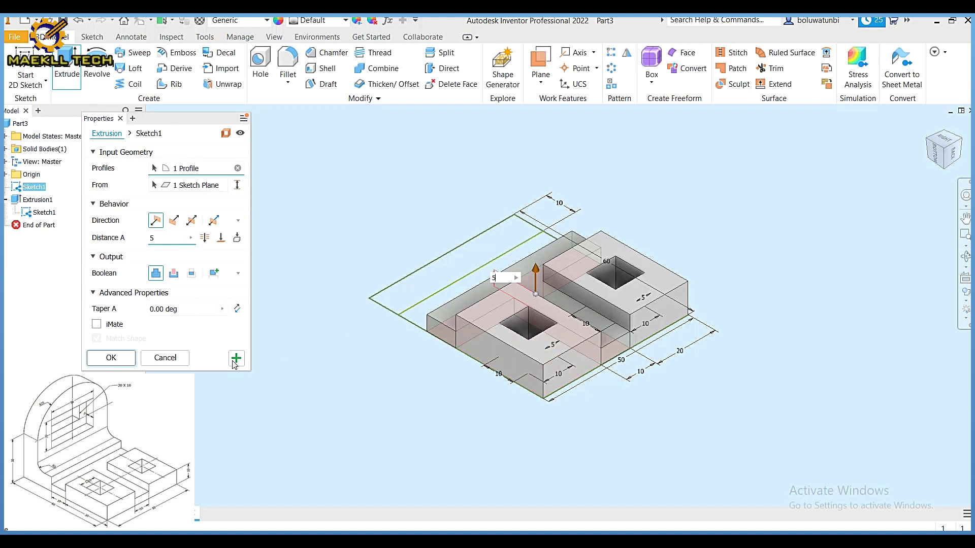
click(134, 361)
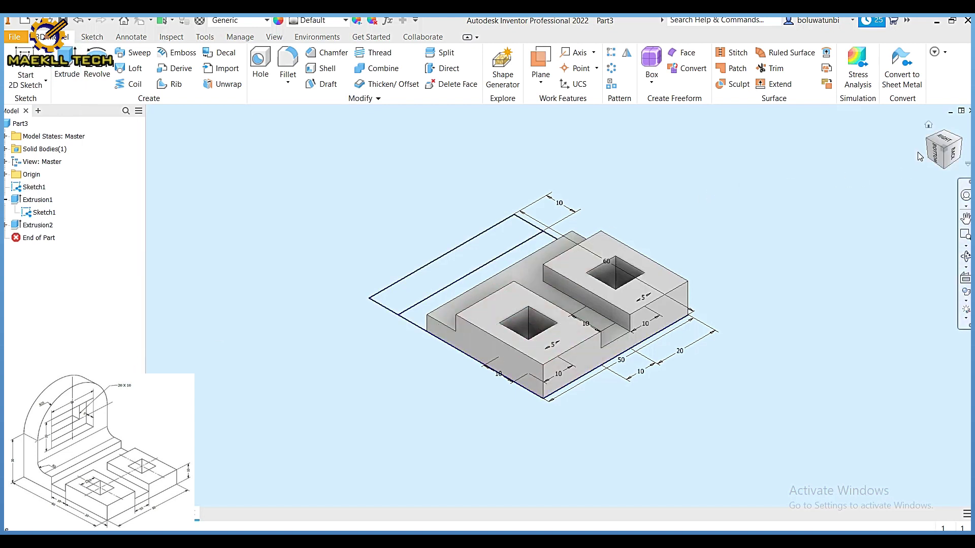
click(929, 142)
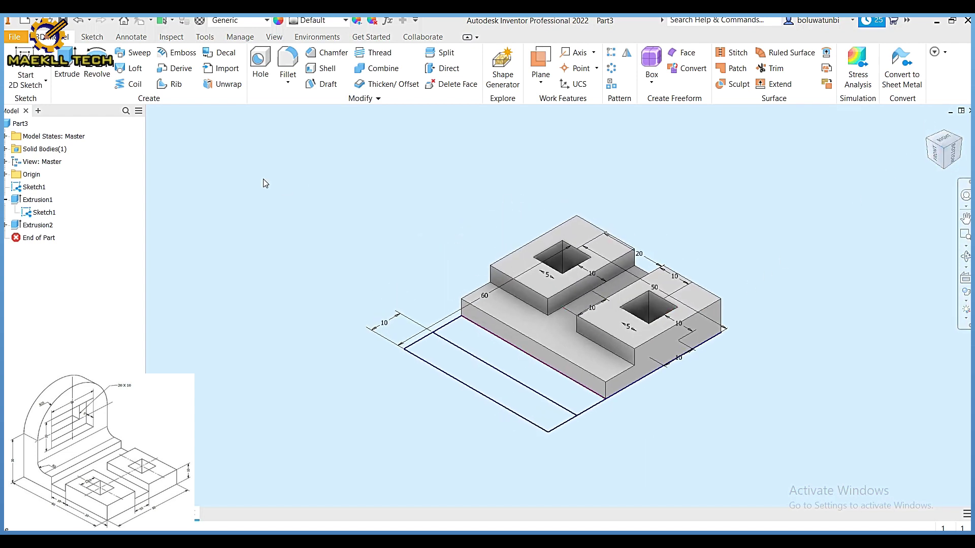
Step: Edit Extrusion1 to include the back strip in the 10 mm base
double_click(44, 203)
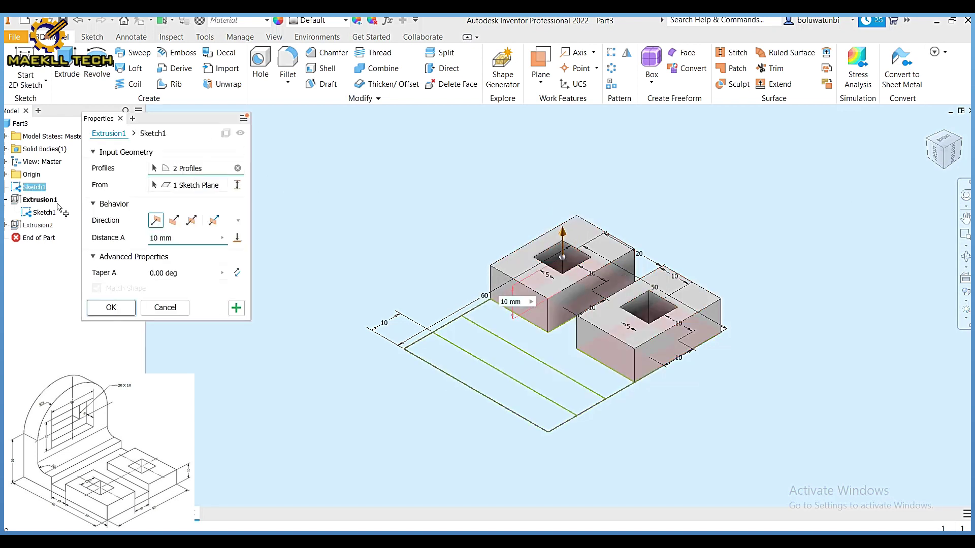
click(491, 347)
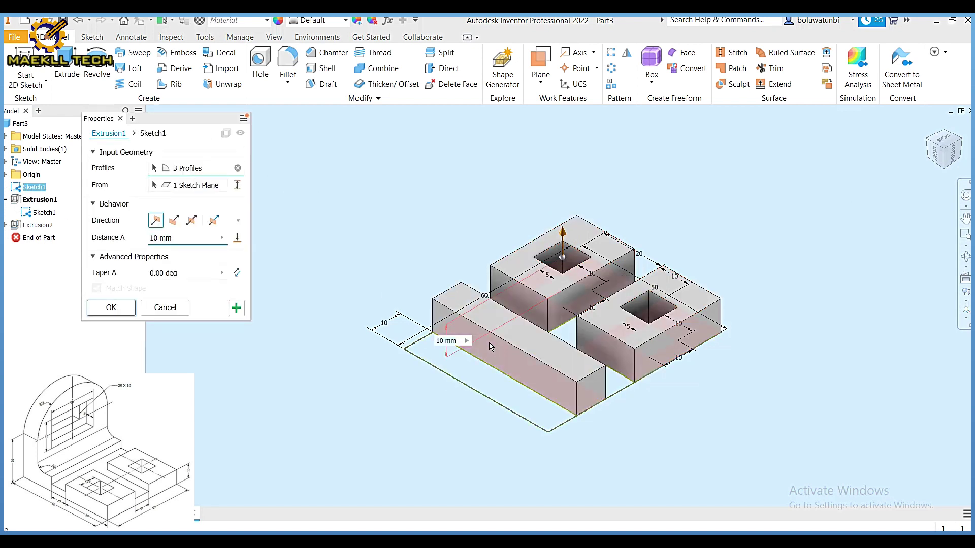
click(111, 308)
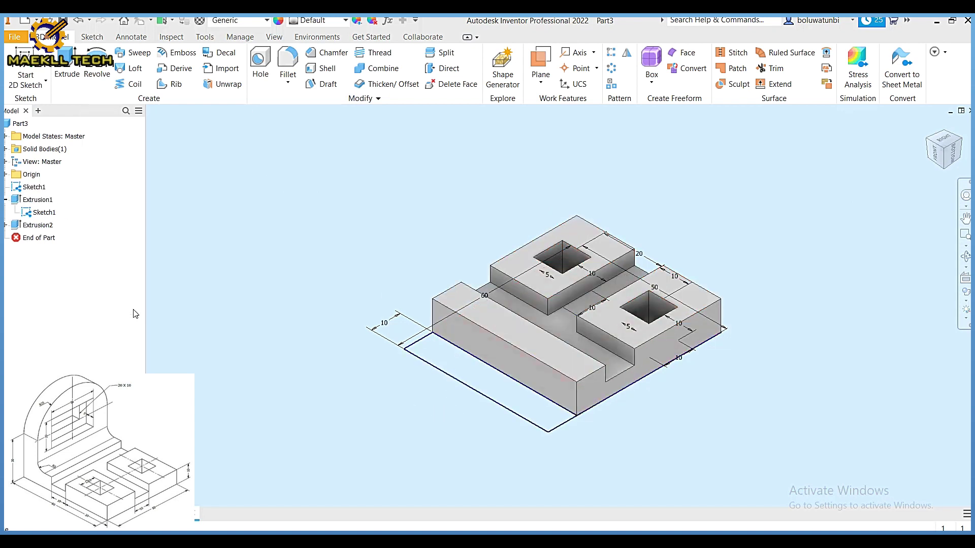
Step: Extrude the back strip 55 mm upward to form the upright wall, Extrusion3
click(67, 65)
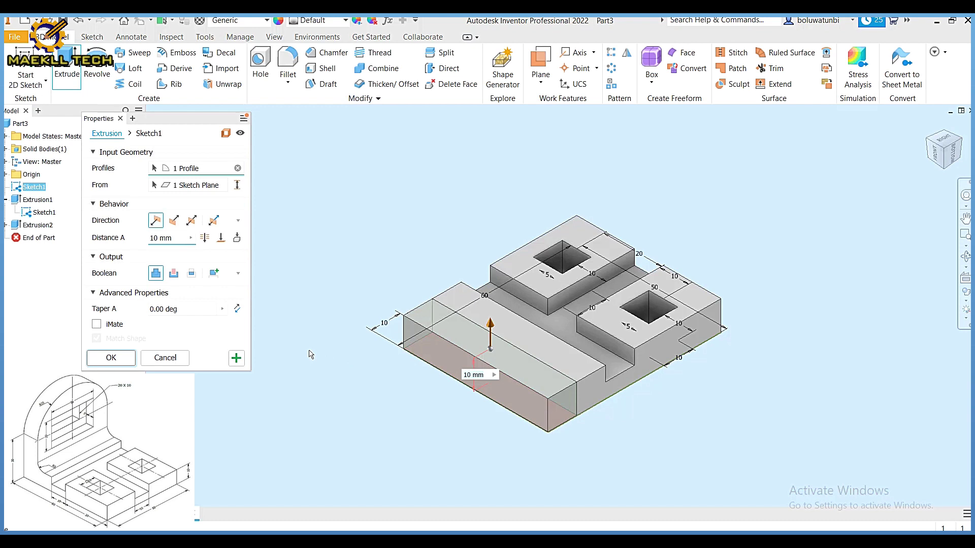
text(55)
key(Return)
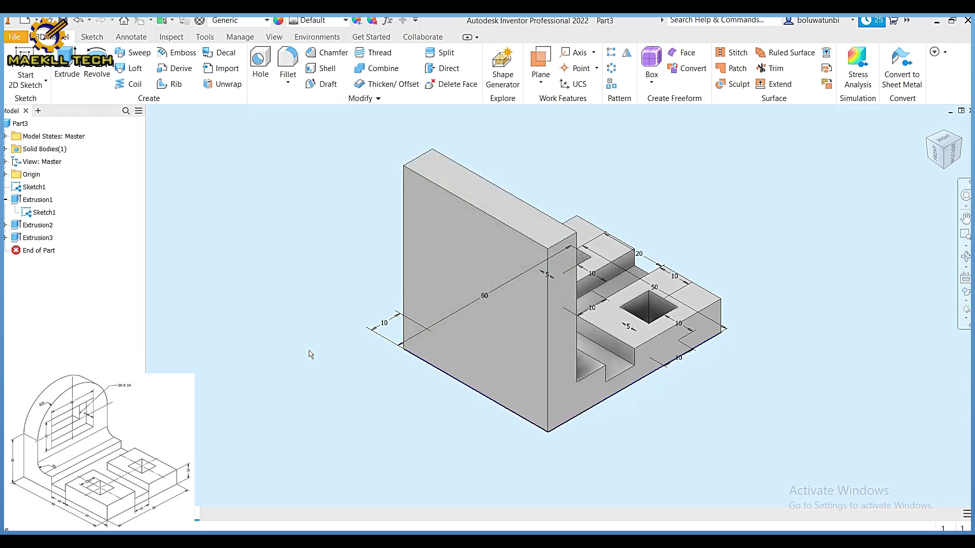
Step: Round both top edges of the upright wall with a 25 mm fillet
click(288, 64)
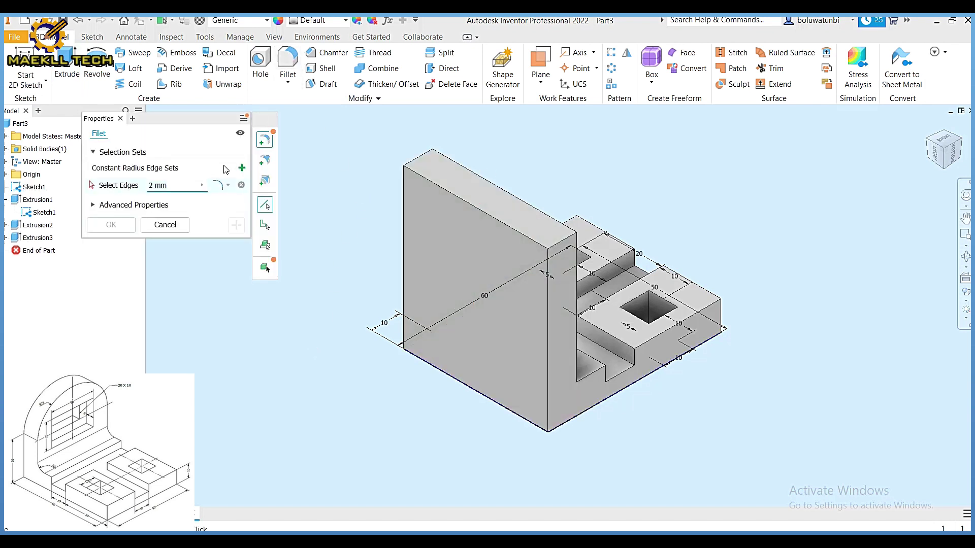
text(5)
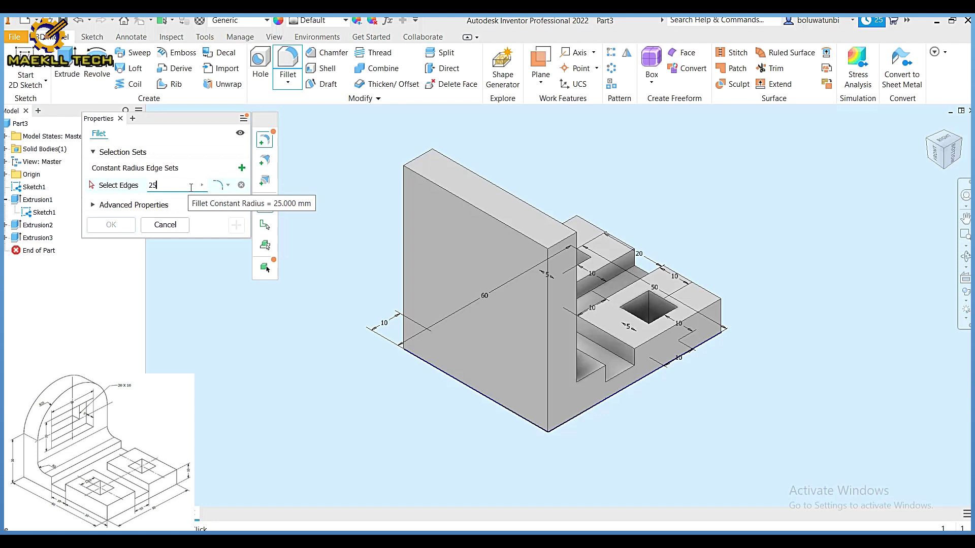
click(418, 158)
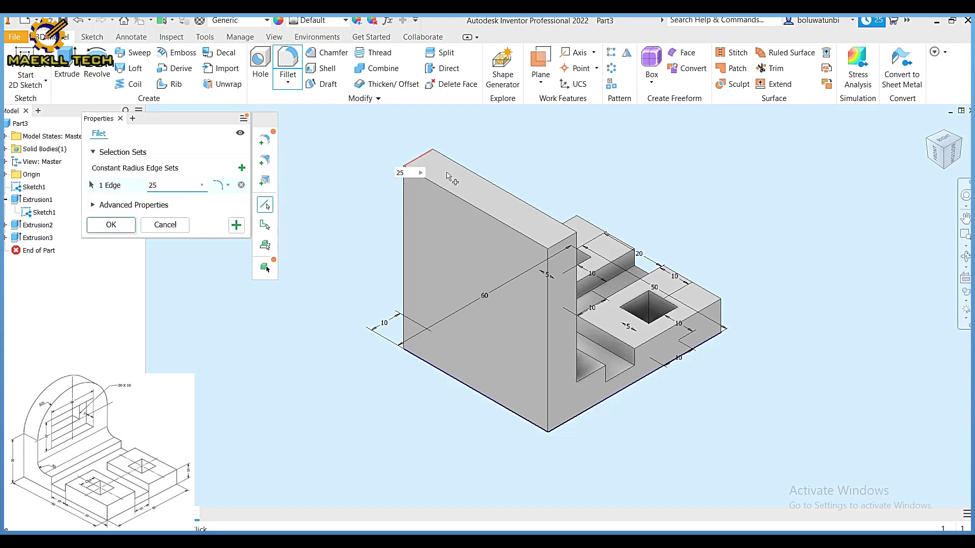
click(565, 247)
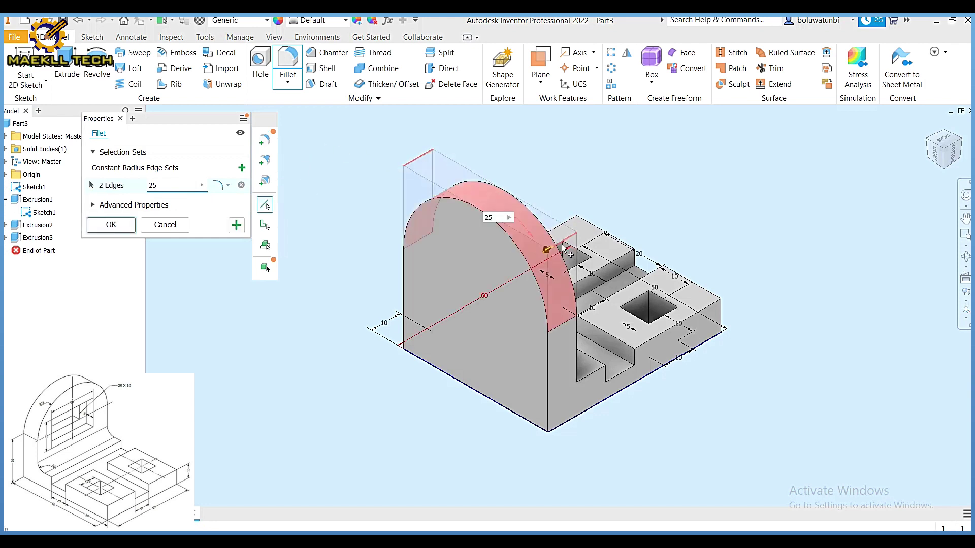
click(112, 226)
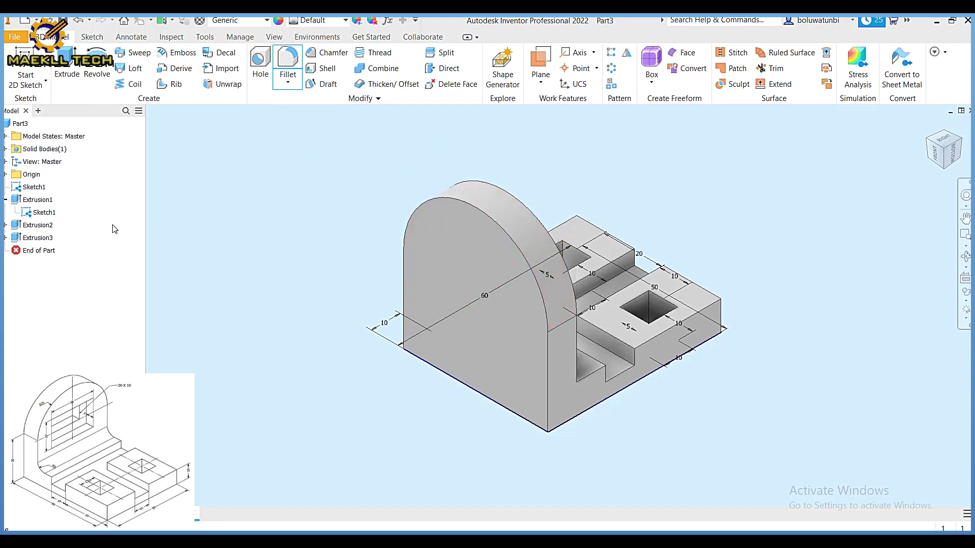
click(961, 153)
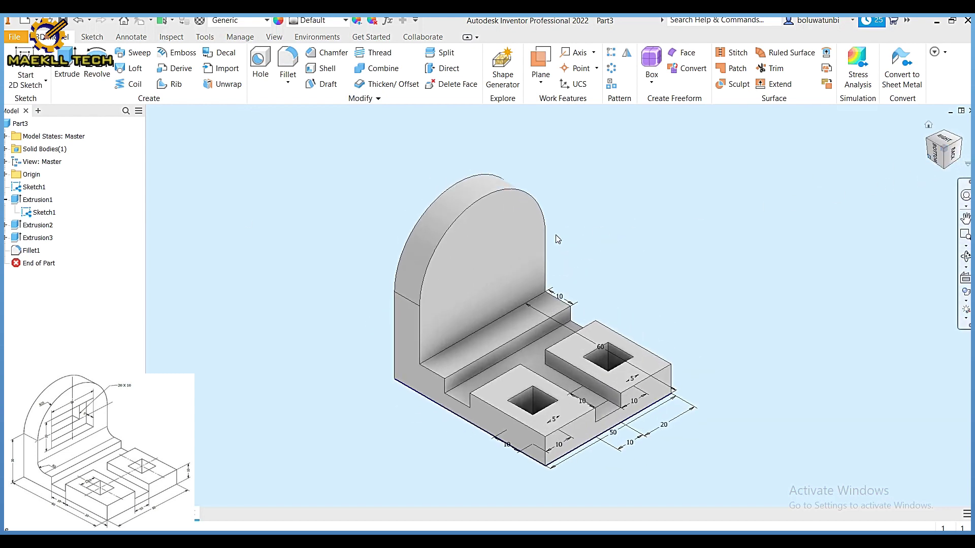
Step: Hide Sketch1 and start a new sketch on the wall's flat face
right_click(49, 214)
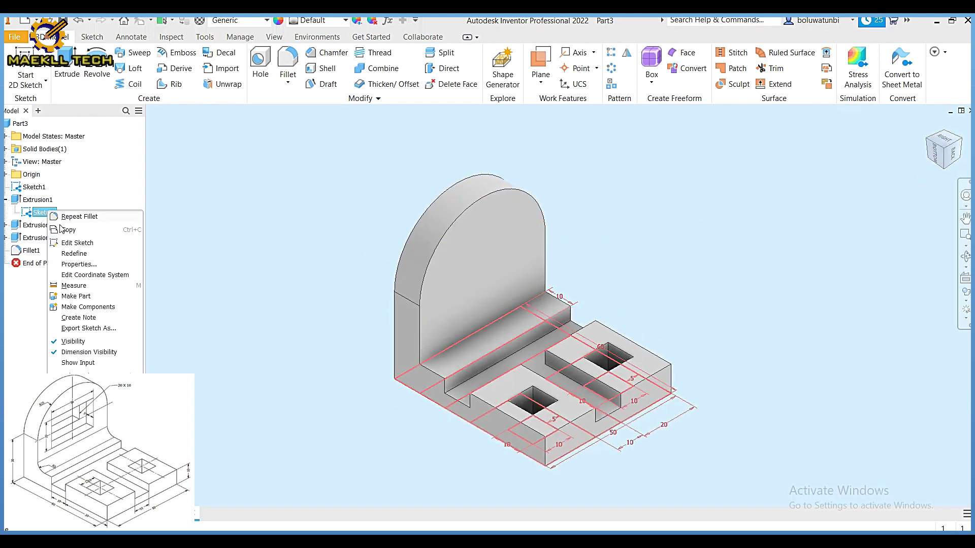
click(74, 341)
click(500, 272)
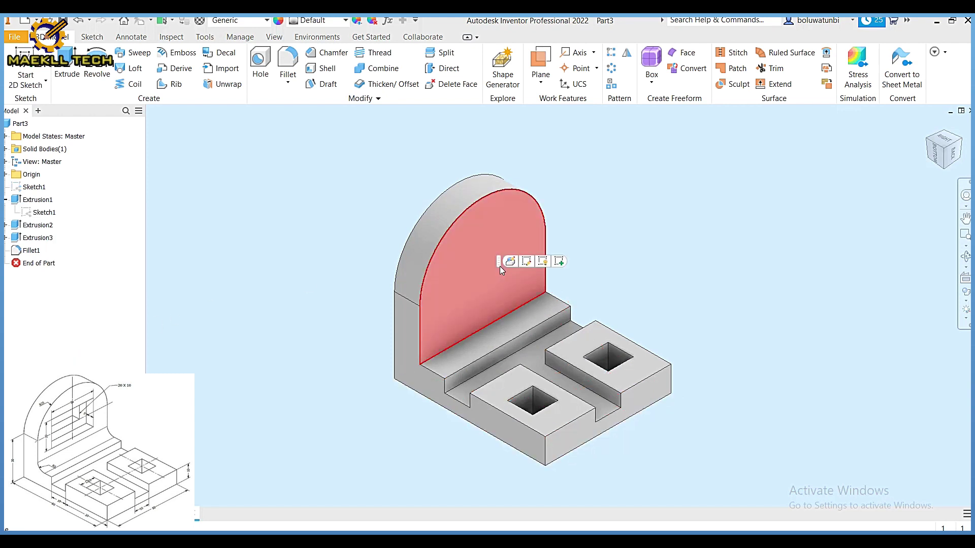
click(560, 262)
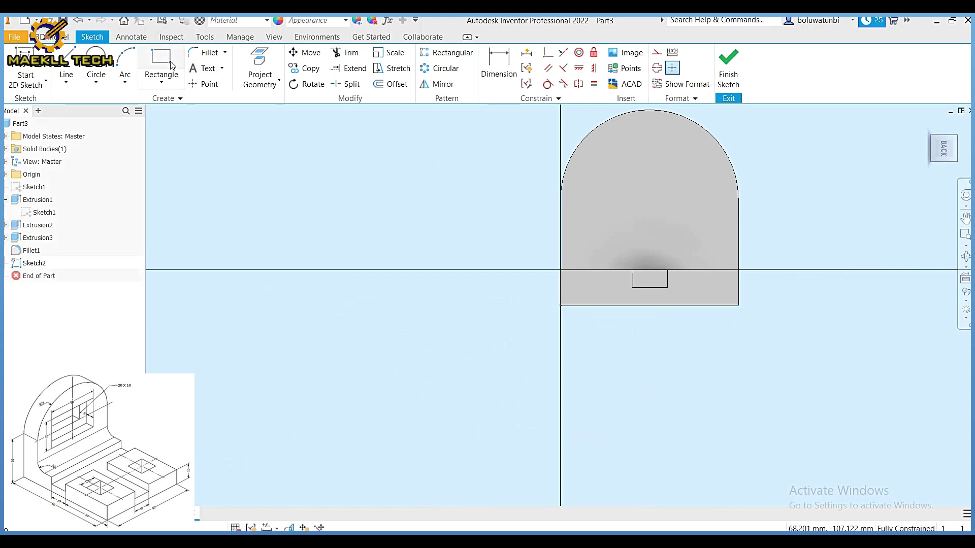
Step: Draw a 30 × 20 mm rectangle on the wall face
click(178, 66)
click(611, 162)
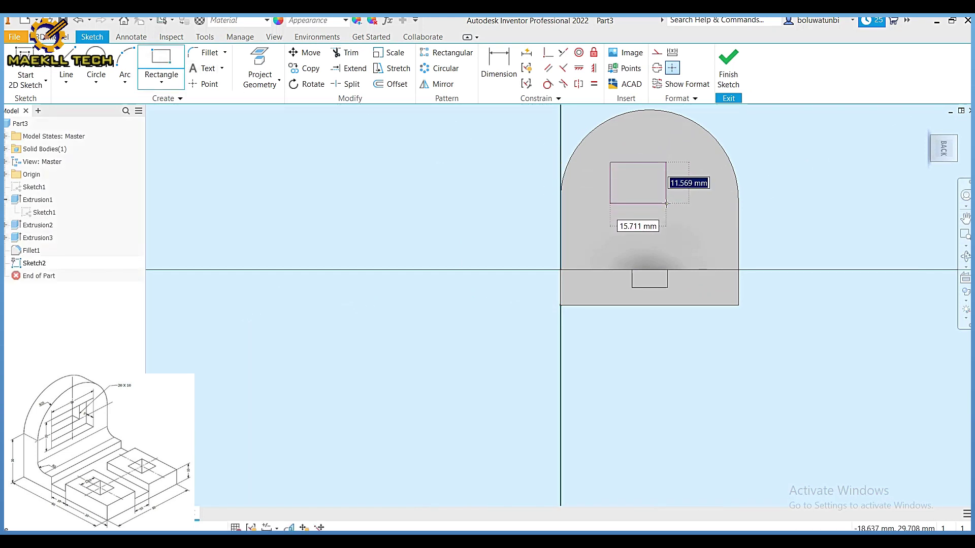
text(20)
key(Tab)
text(30)
key(Return)
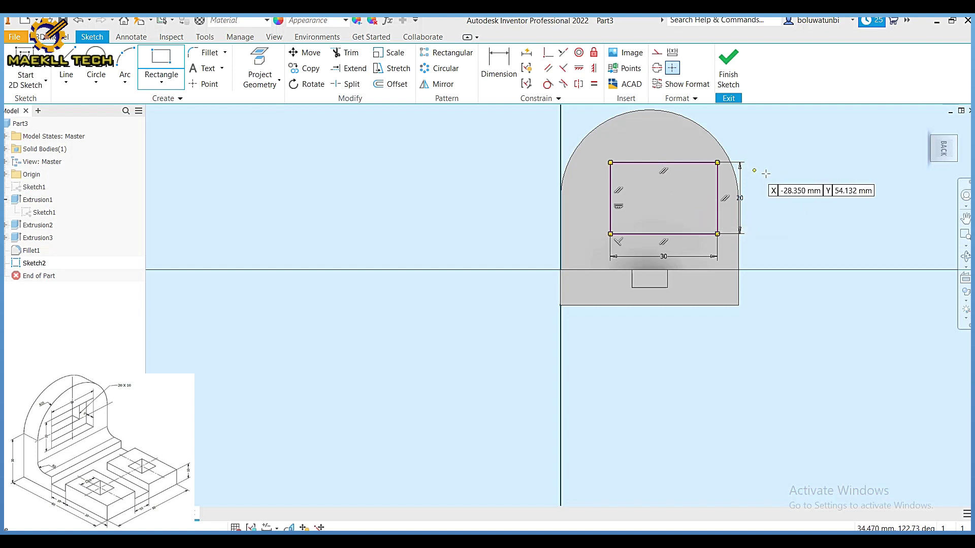
Step: Dimension the rectangle 20 mm above the wall's bottom edge and 10 mm from its left edge
click(499, 65)
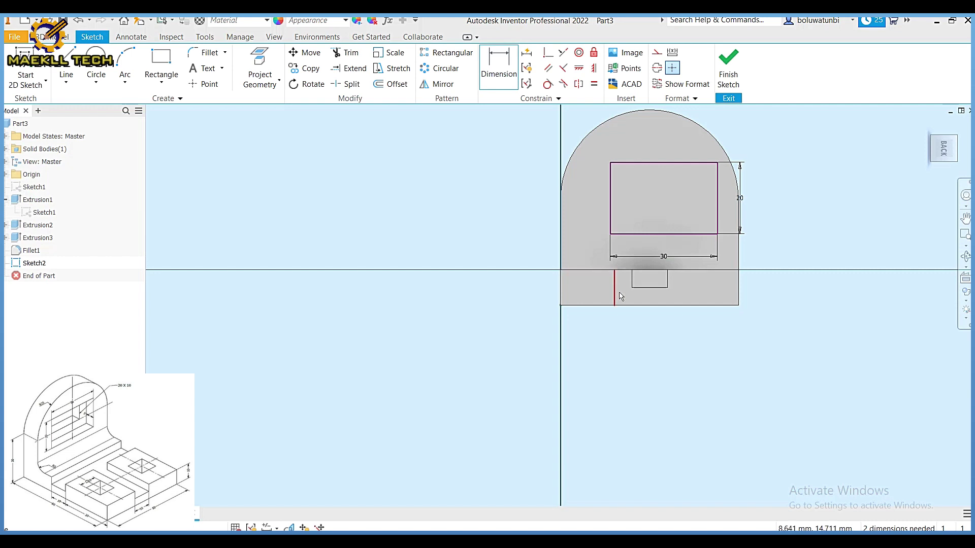
click(638, 305)
click(665, 234)
click(797, 270)
text(20)
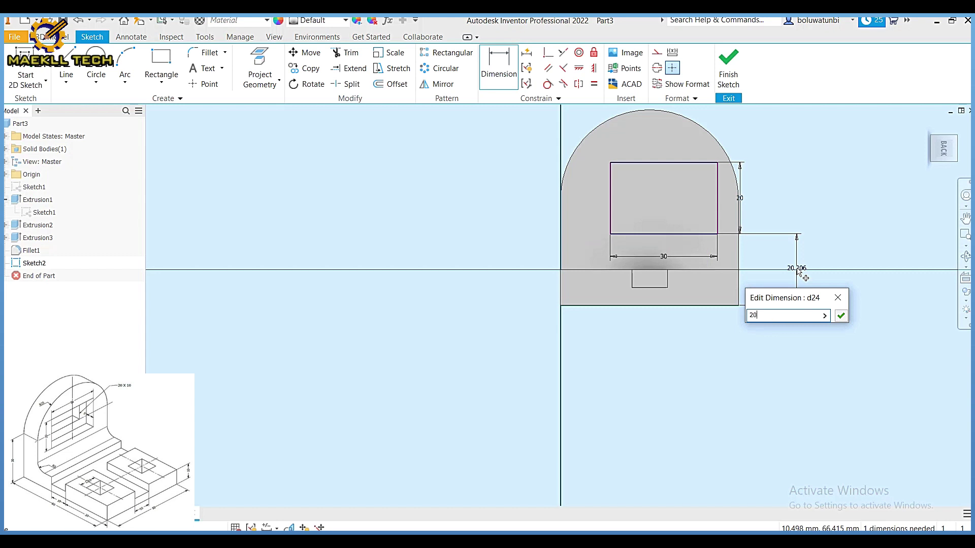
key(Return)
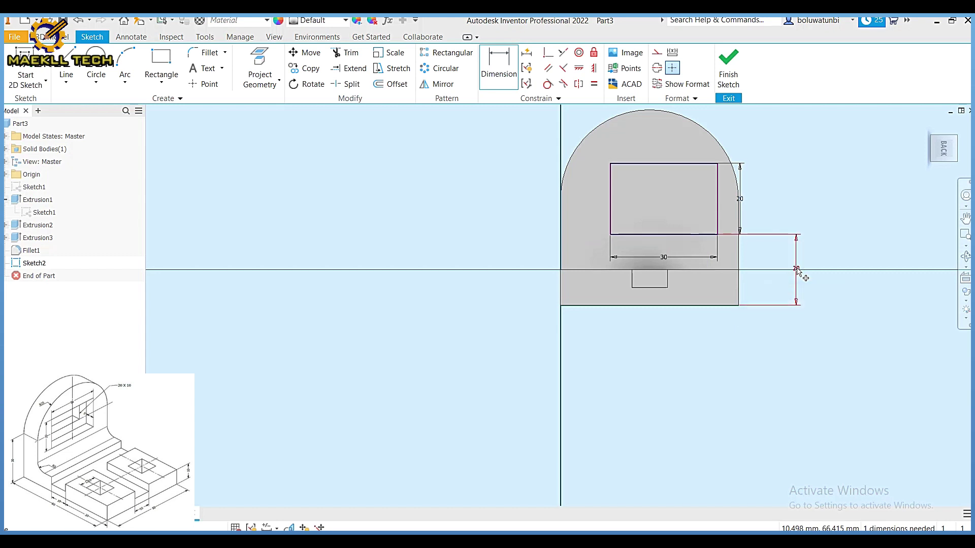
click(562, 223)
click(611, 221)
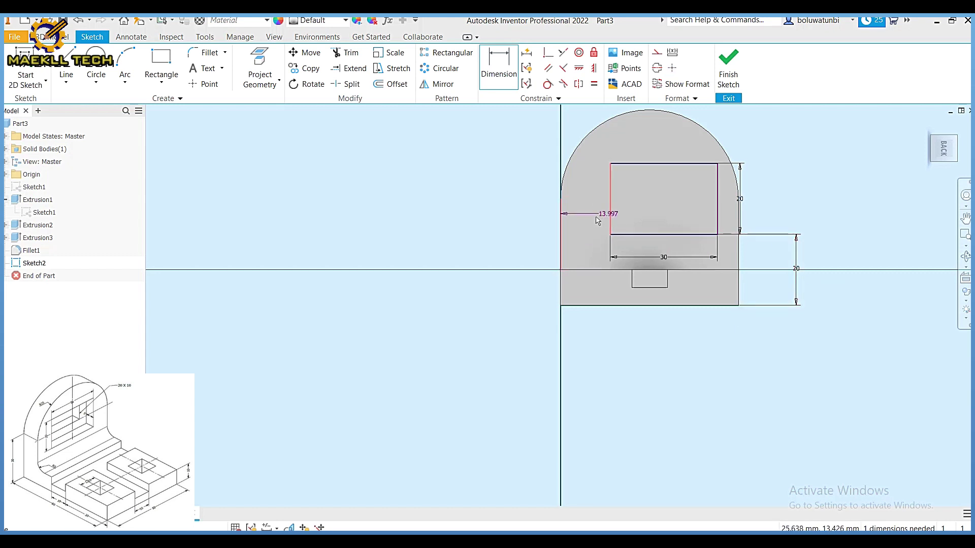
click(591, 217)
text(1)
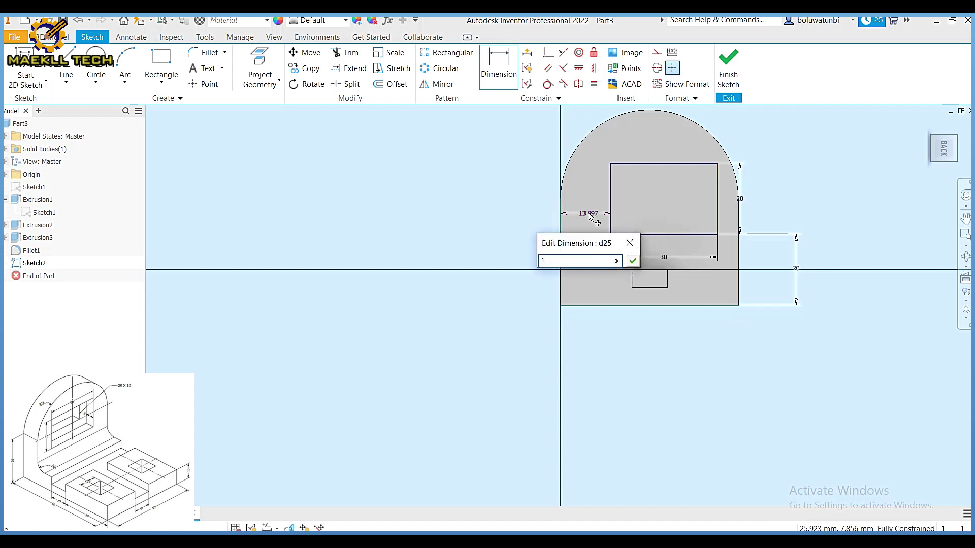
text(0)
key(Return)
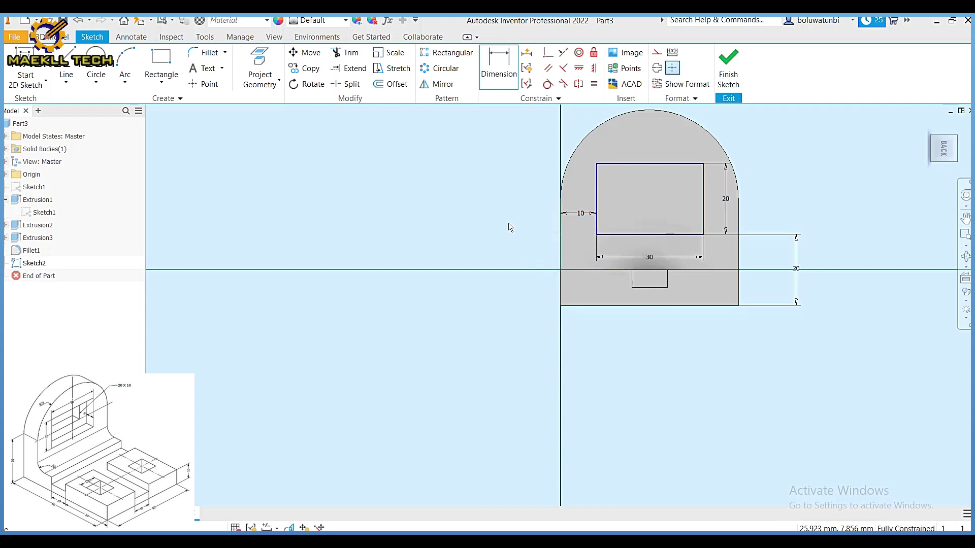
Step: Draw a 20 × 10 rectangle inside the outer 30 × 20 rectangle
click(163, 63)
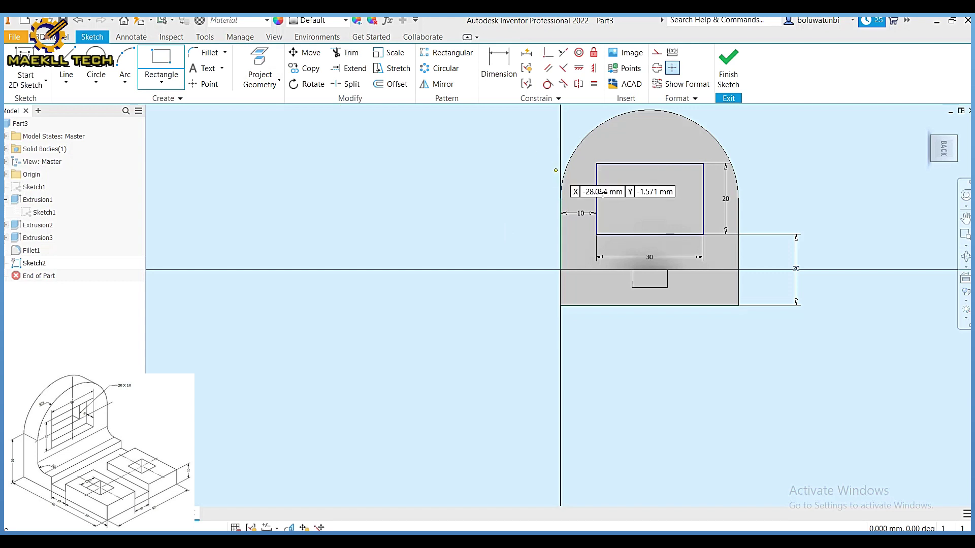
click(619, 182)
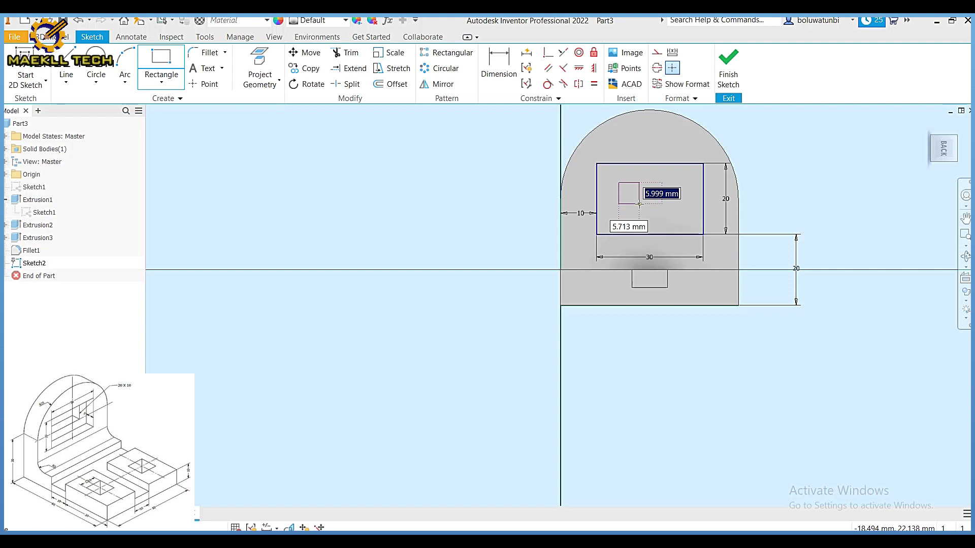
text(10)
key(Tab)
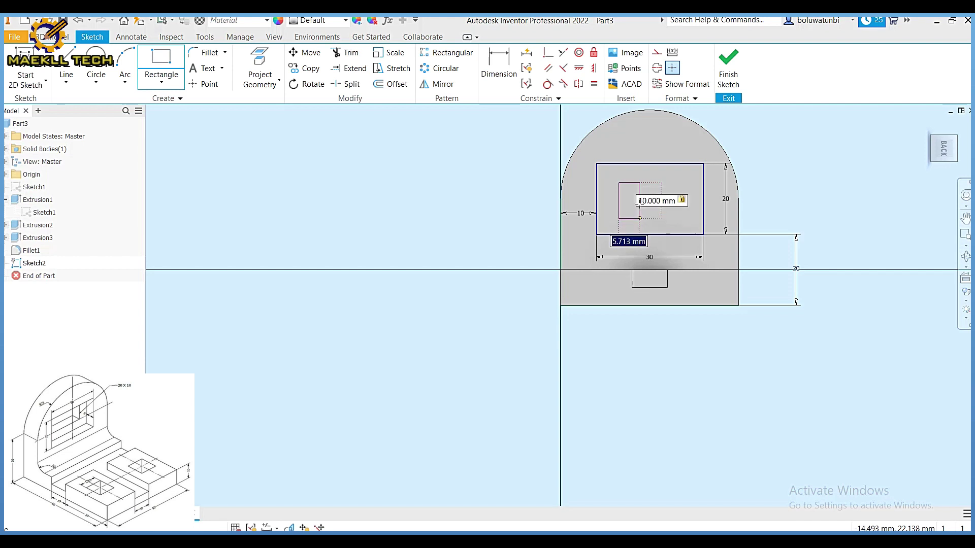
text(20)
key(Return)
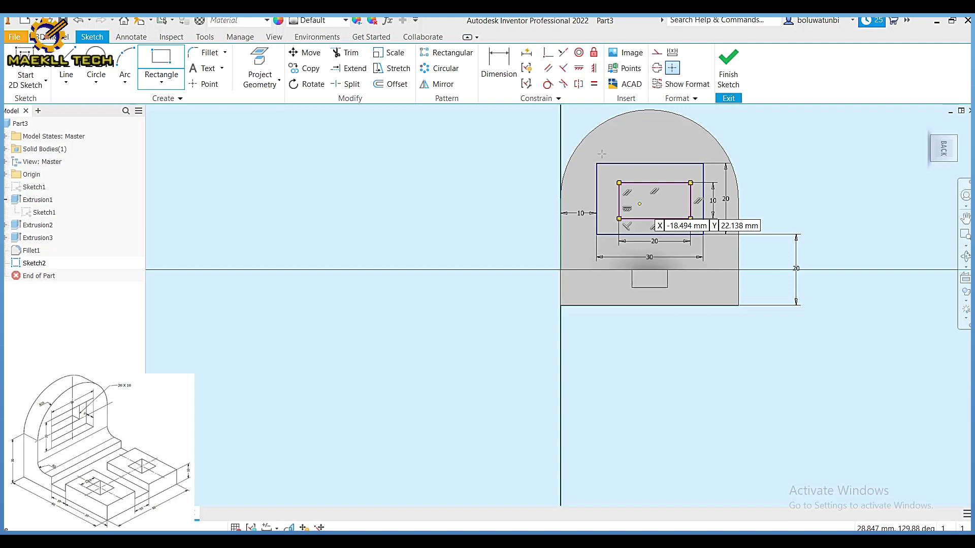
Step: Dimension the inner rectangle 5 mm from the outer rectangle's top and left edges
click(499, 66)
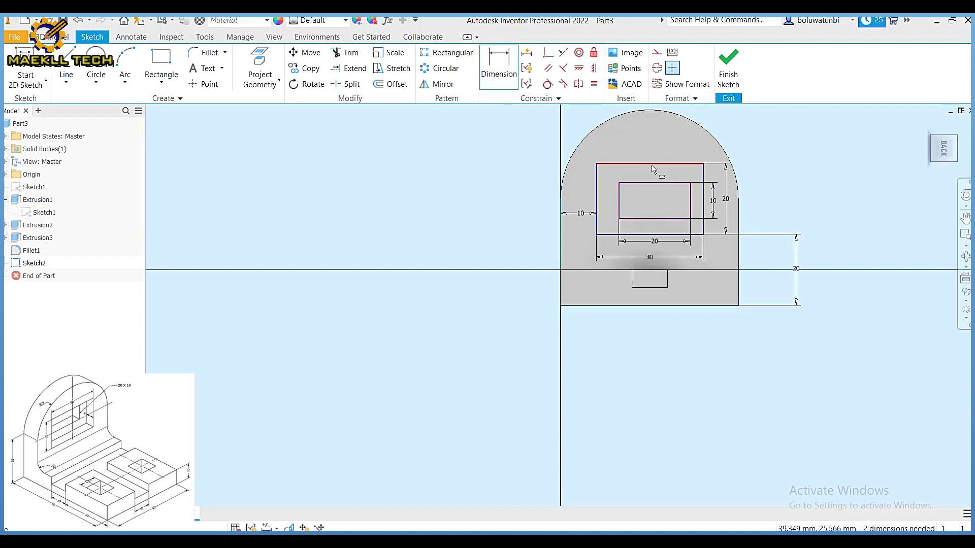
click(654, 164)
click(655, 183)
click(667, 174)
text(5)
key(Return)
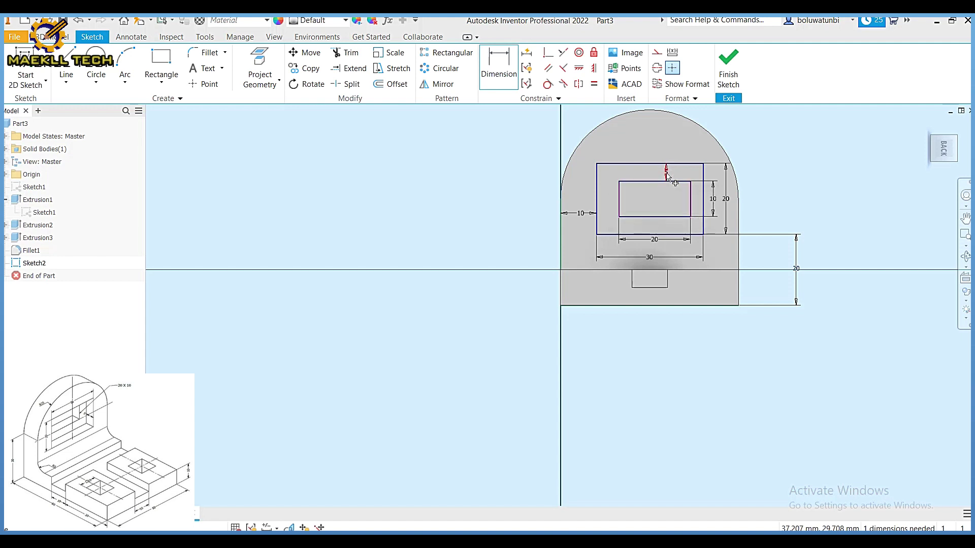
click(597, 204)
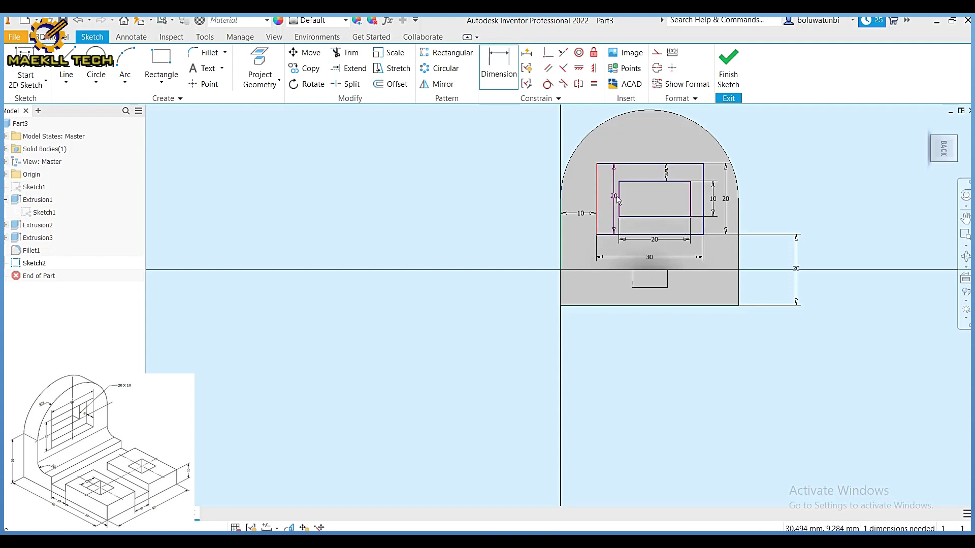
click(619, 201)
click(610, 204)
text(5)
key(Return)
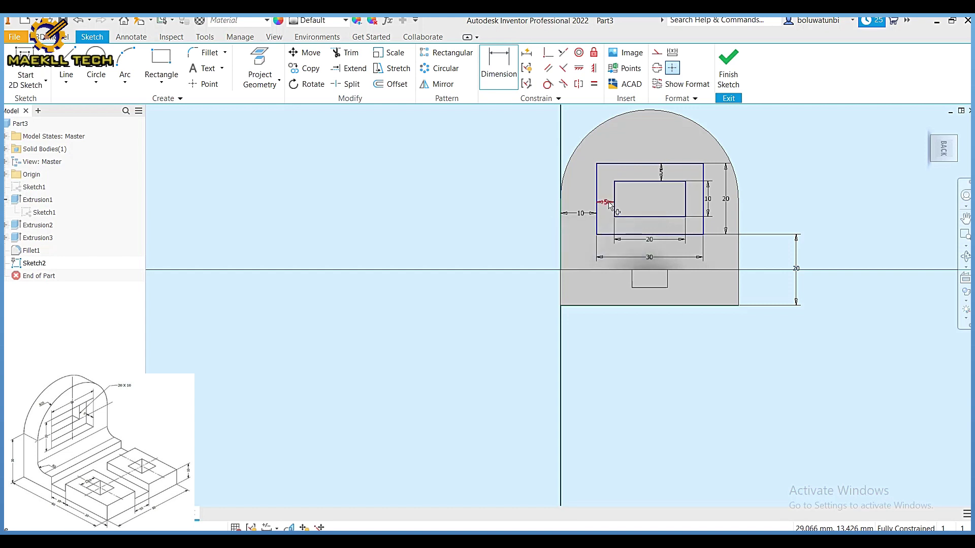
Step: Finish Sketch2 and extrude the inner rectangle as a Through All cut through the wall
click(730, 72)
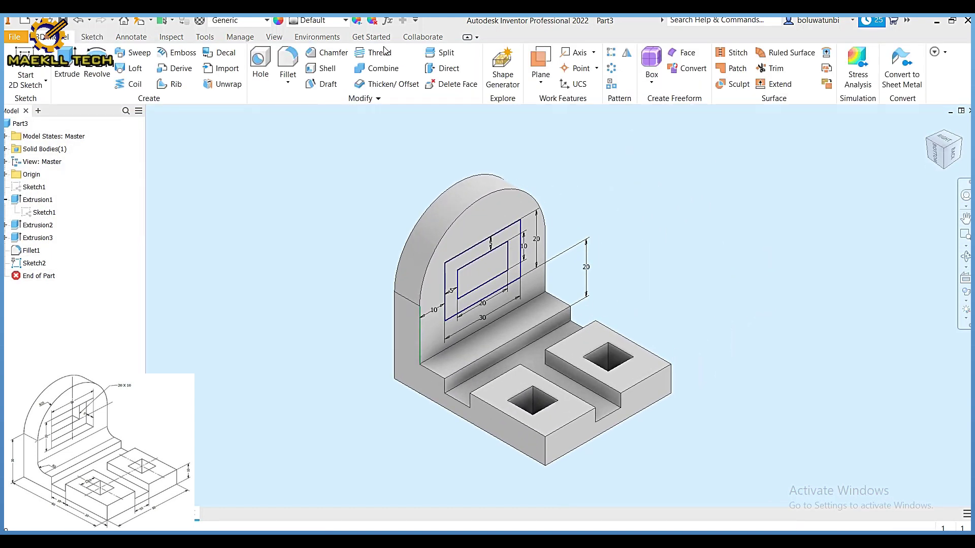
click(70, 61)
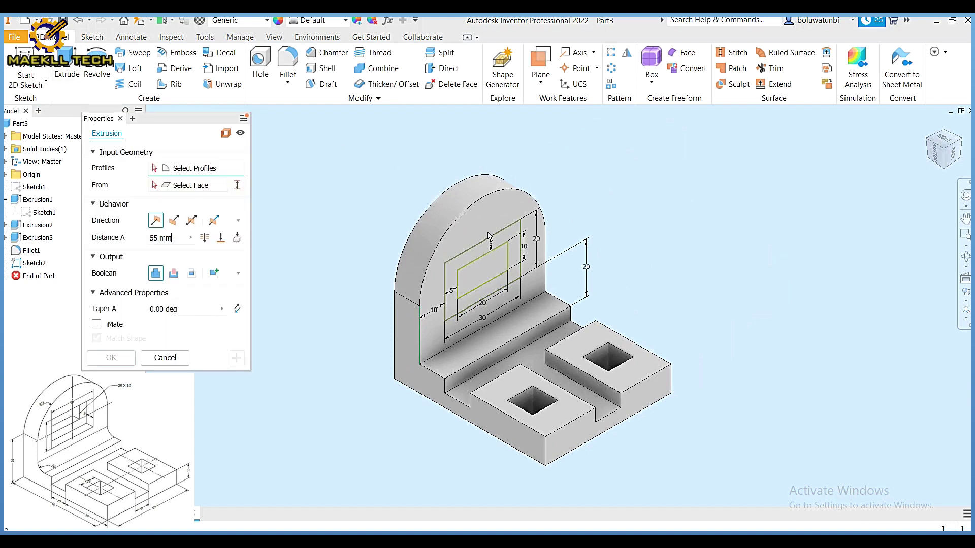
click(489, 272)
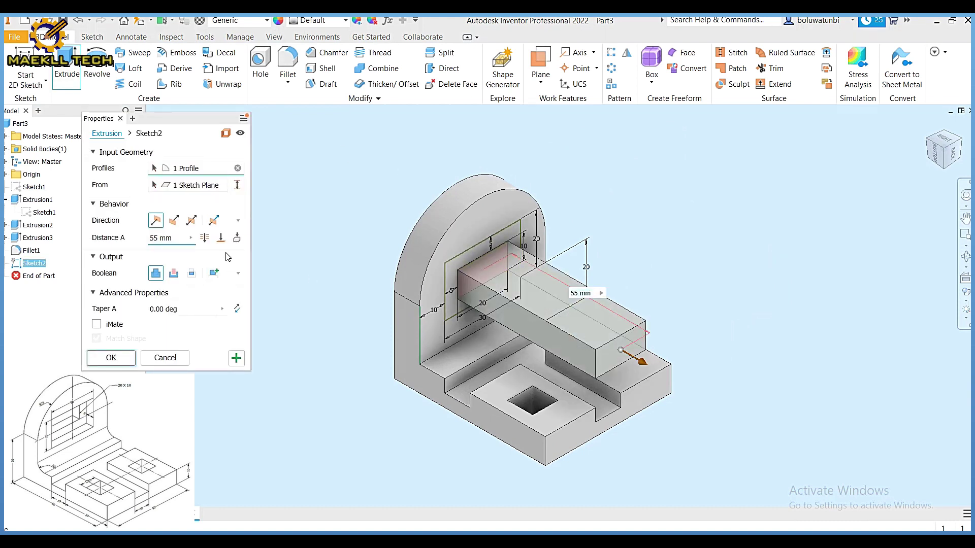
click(204, 238)
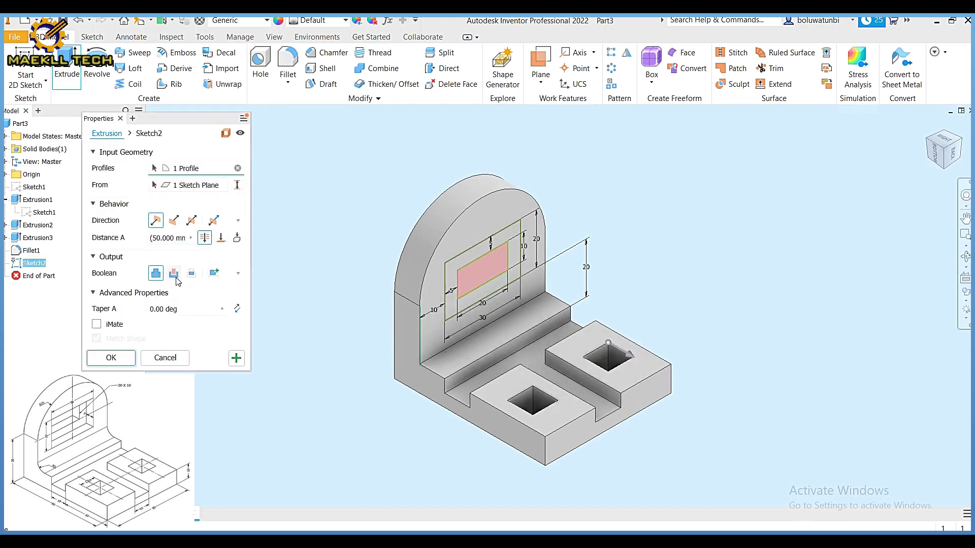
click(174, 274)
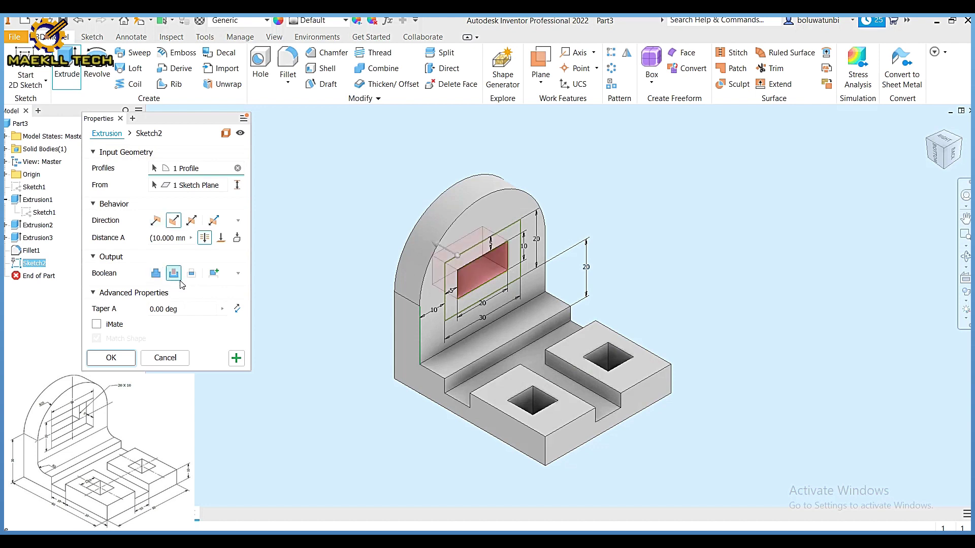
click(112, 358)
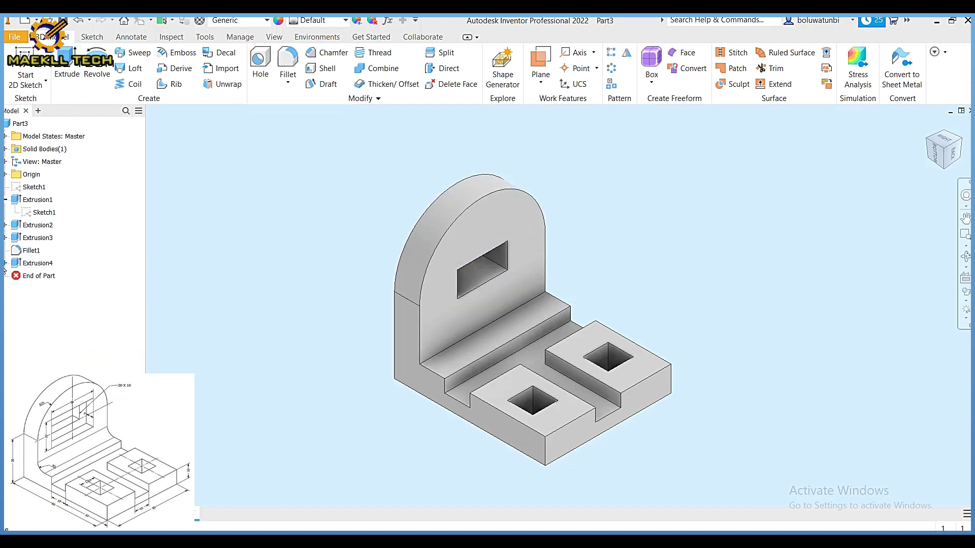
Step: Share Sketch2 from under Extrusion4 so it can be reused
click(5, 264)
right_click(47, 280)
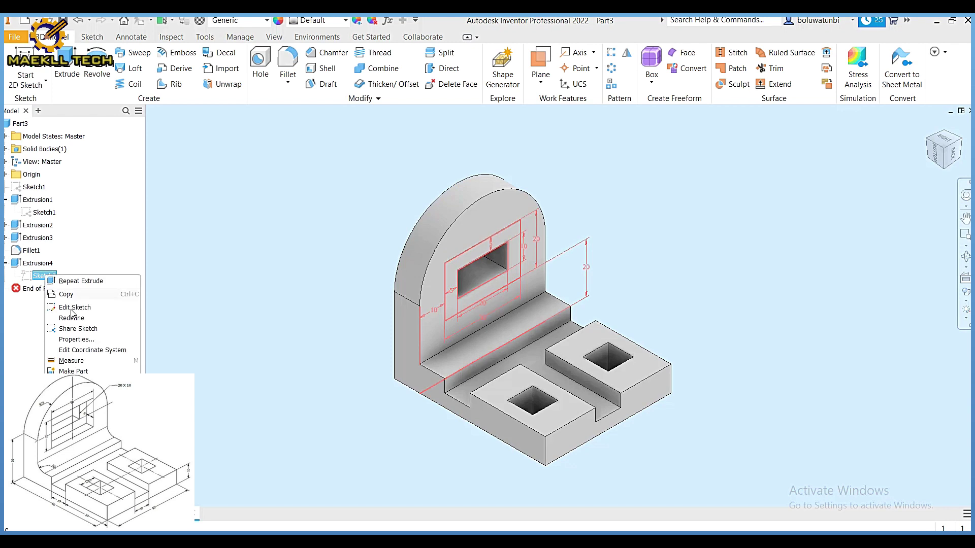
click(77, 323)
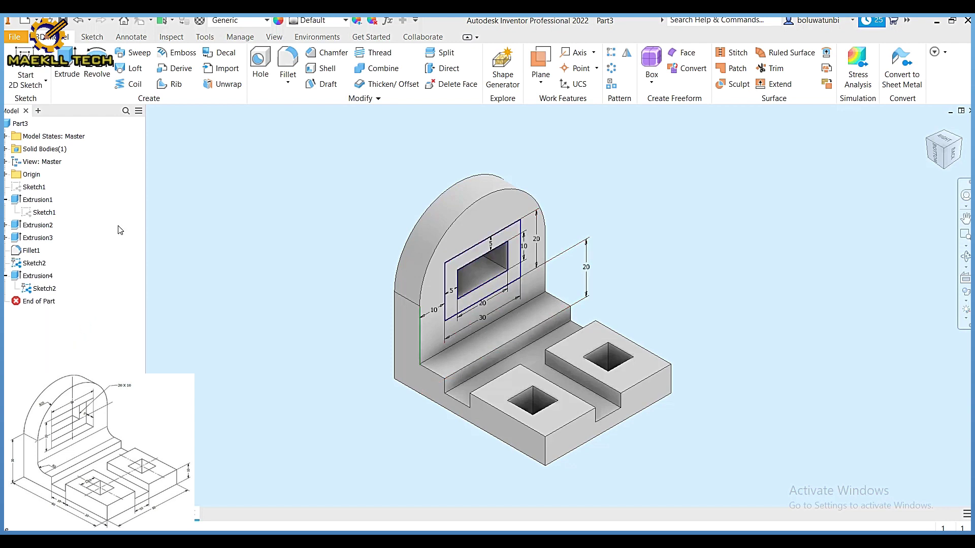
Step: Extrude the frame region between the rectangles as a 5 mm cut into the wall
click(67, 69)
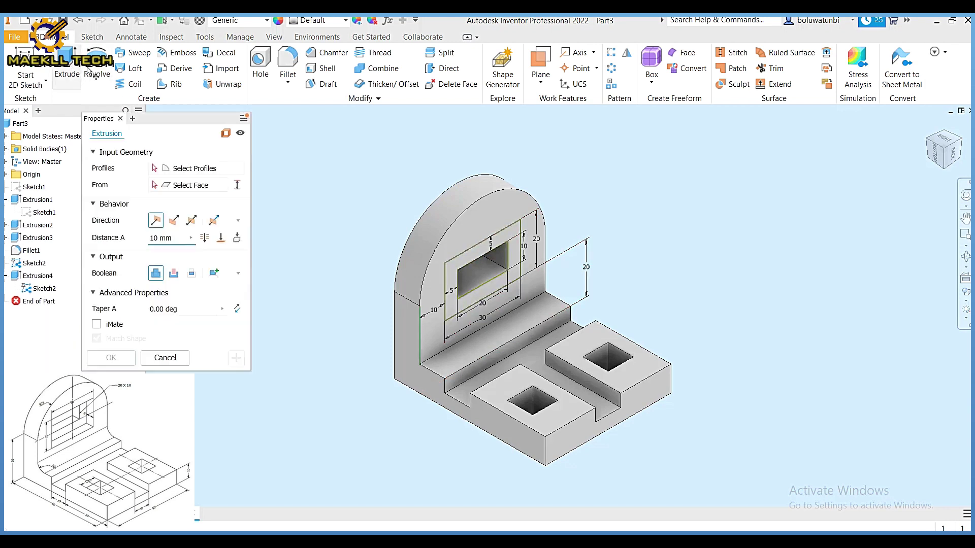
click(516, 235)
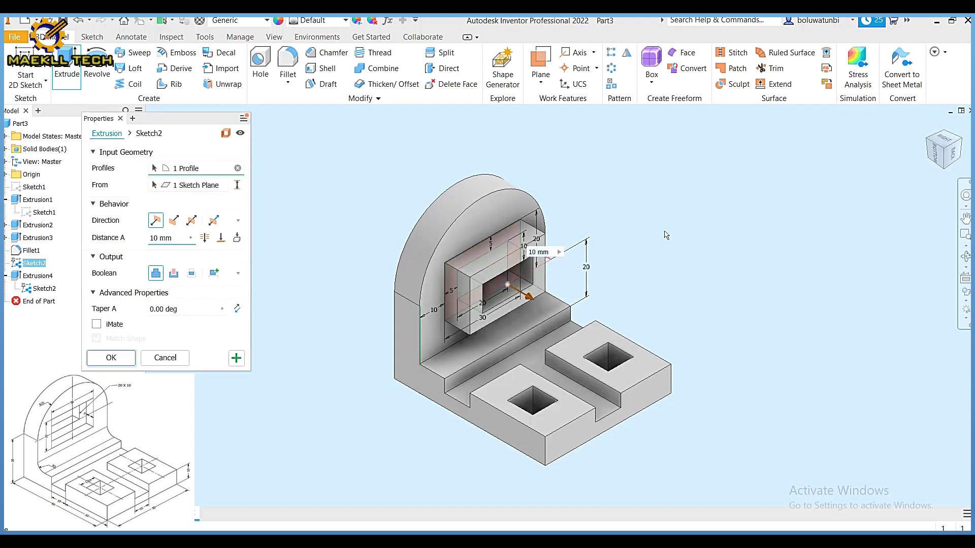
text(5)
click(173, 274)
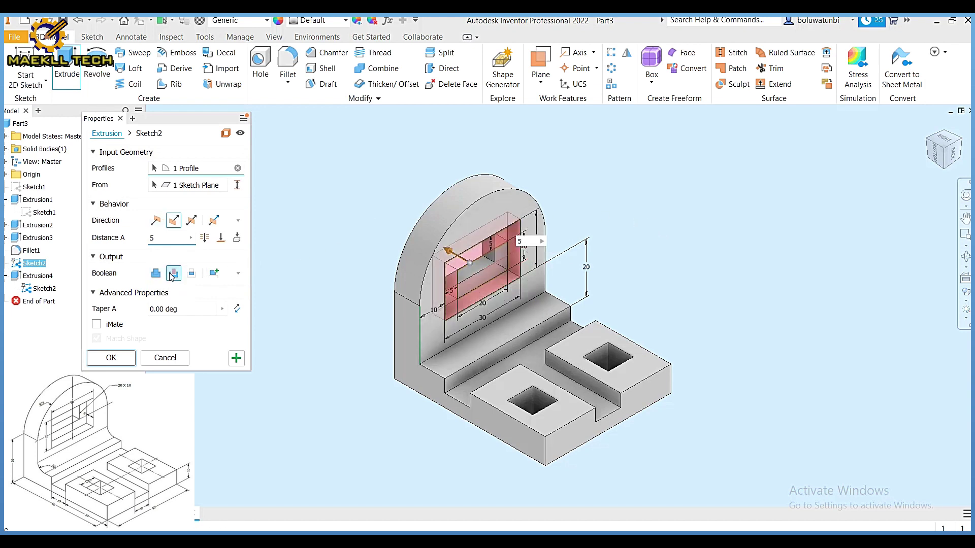
click(120, 358)
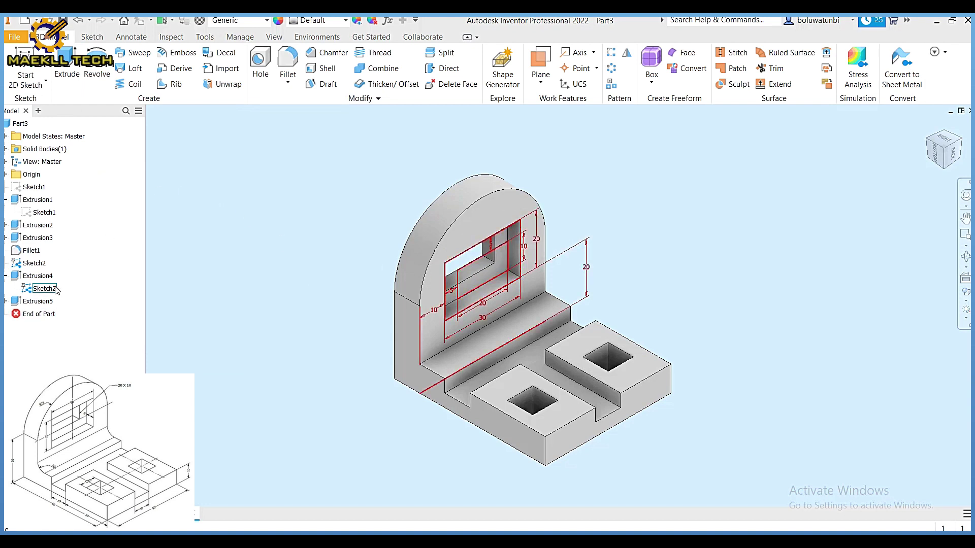
right_click(43, 288)
key(Escape)
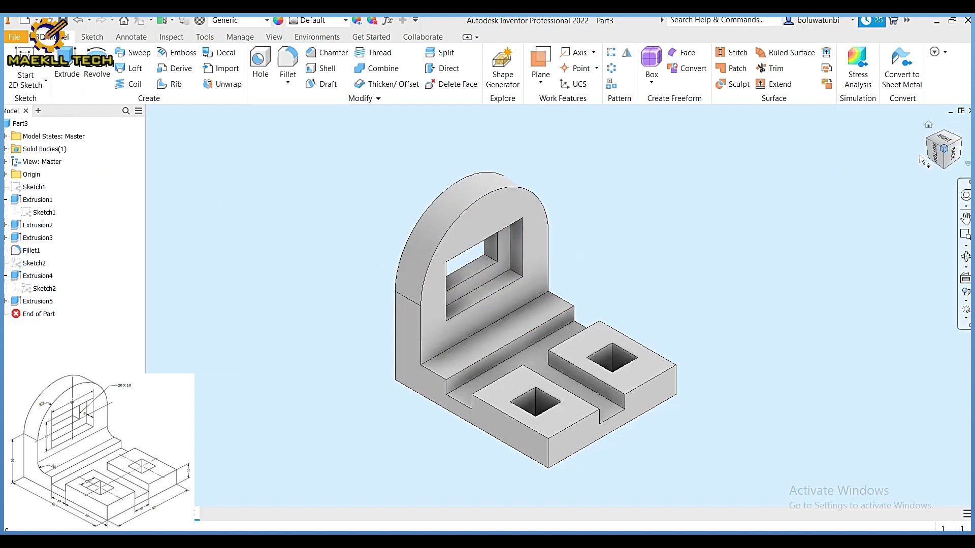
scroll(635, 248, down, 1)
scroll(611, 253, down, 3)
scroll(612, 254, up, 5)
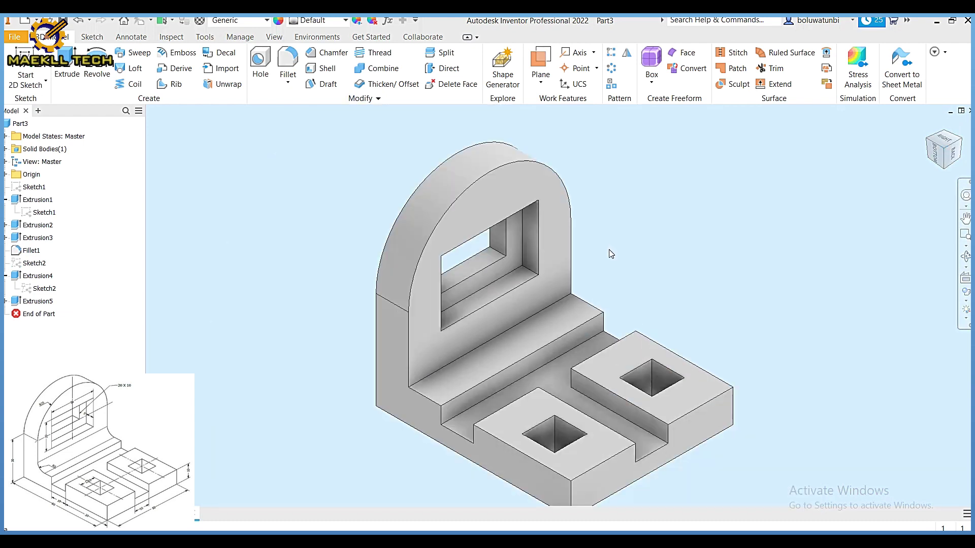
middle_drag(544, 220, 536, 222)
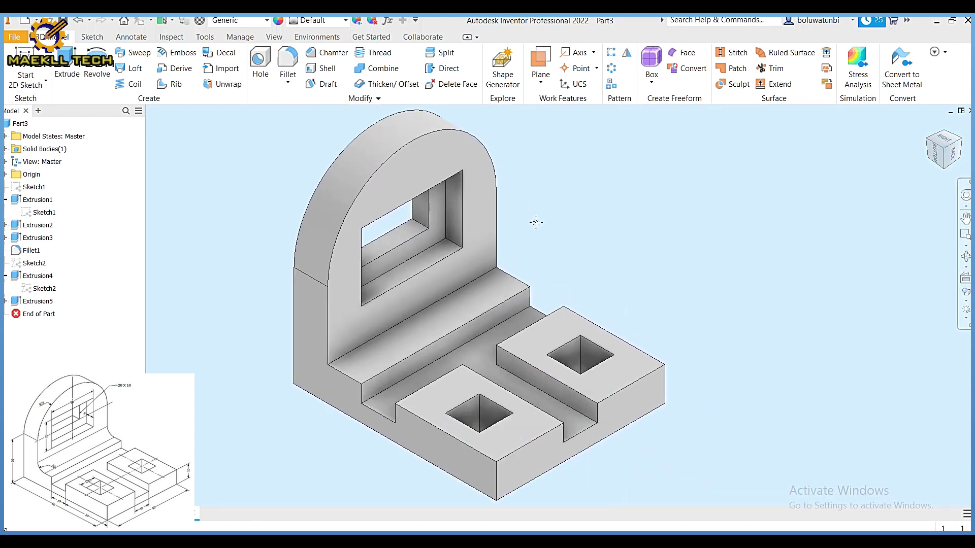
click(950, 145)
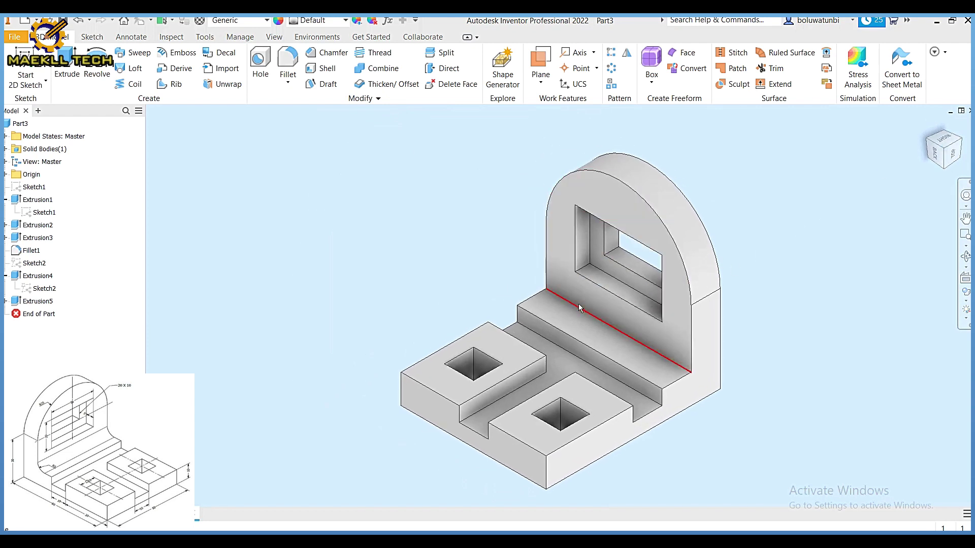
scroll(578, 304, down, 1)
middle_drag(576, 305, 556, 304)
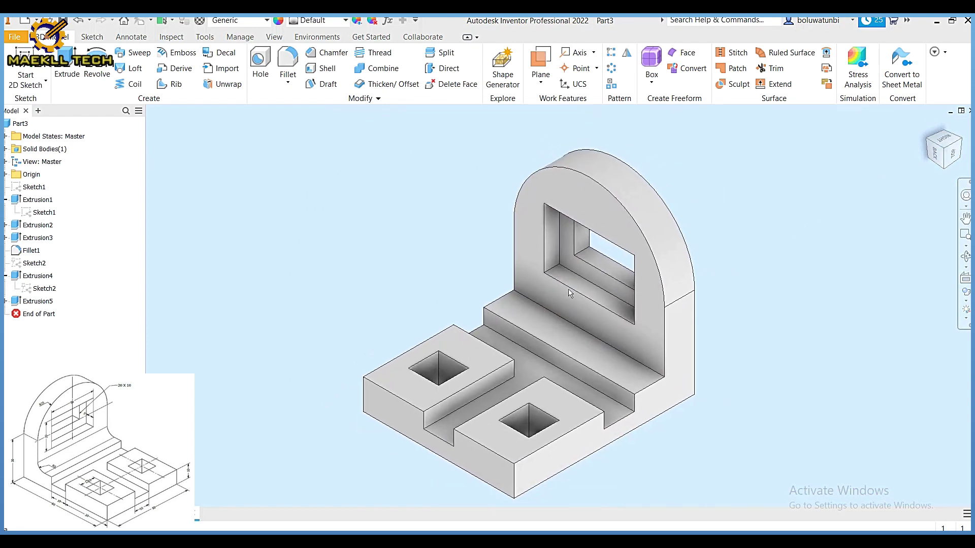
click(929, 141)
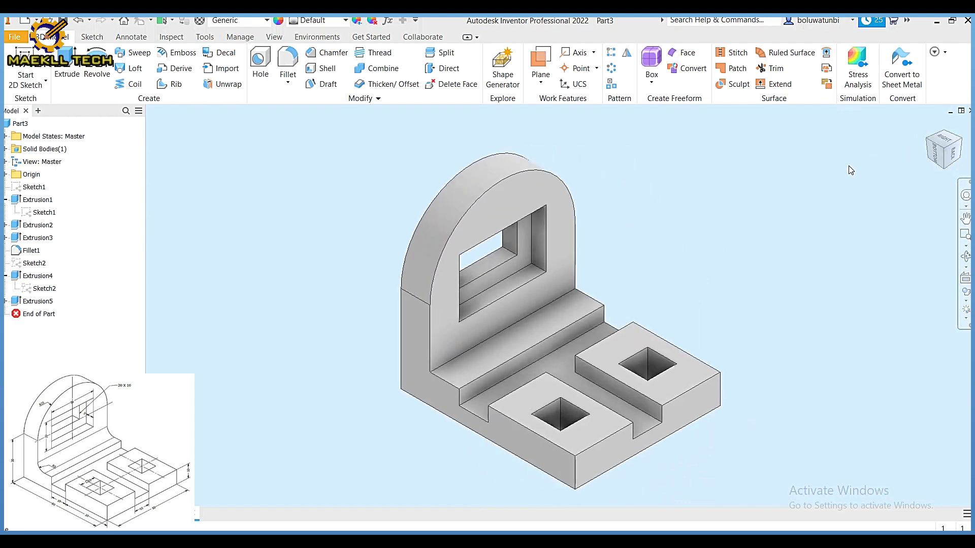
click(930, 142)
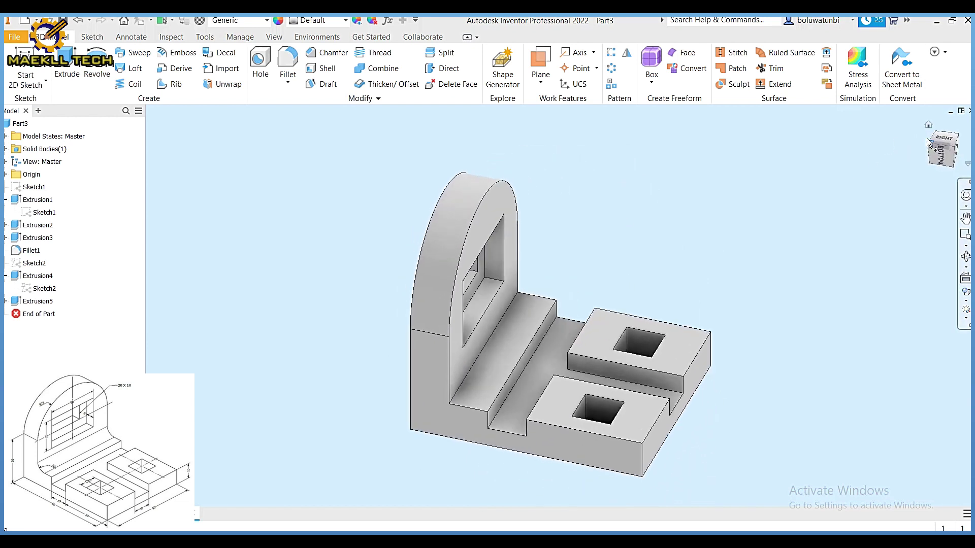
click(929, 142)
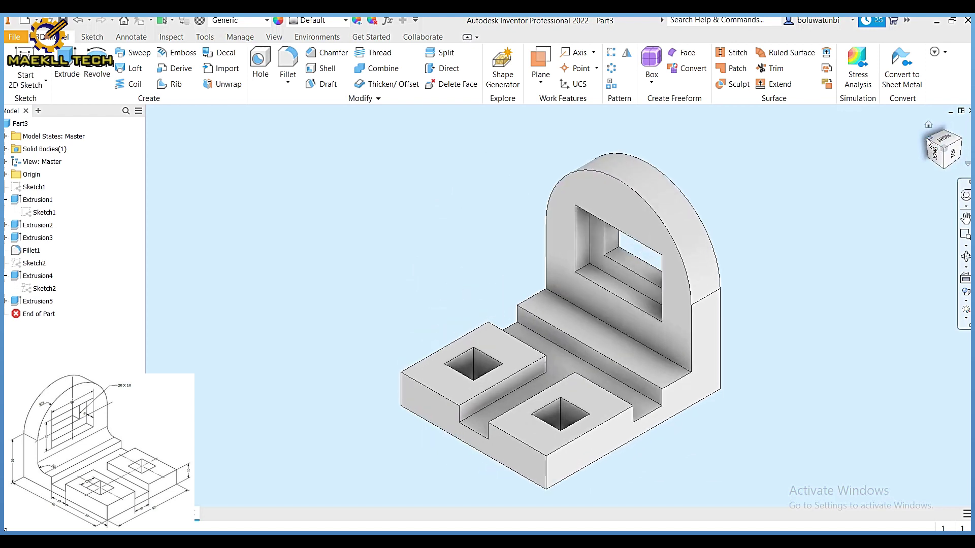
click(930, 143)
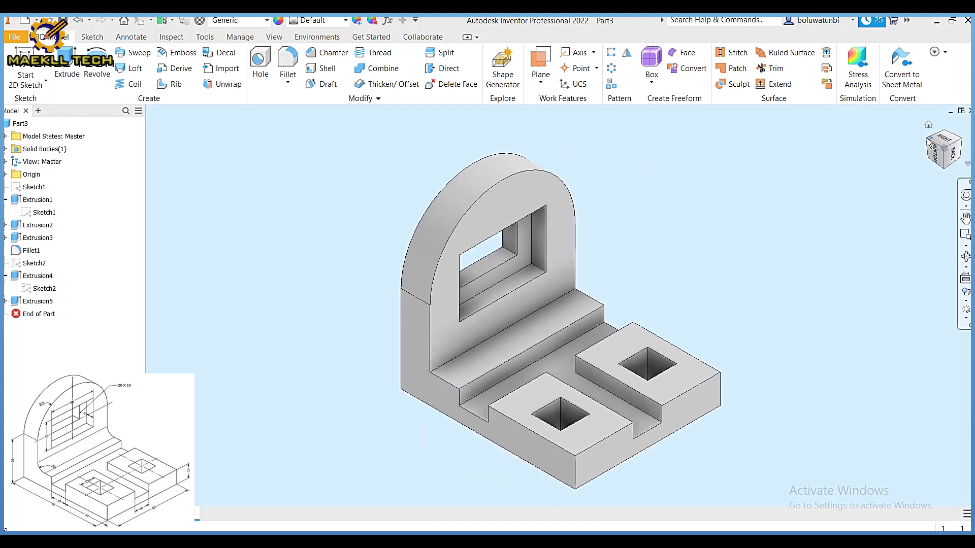